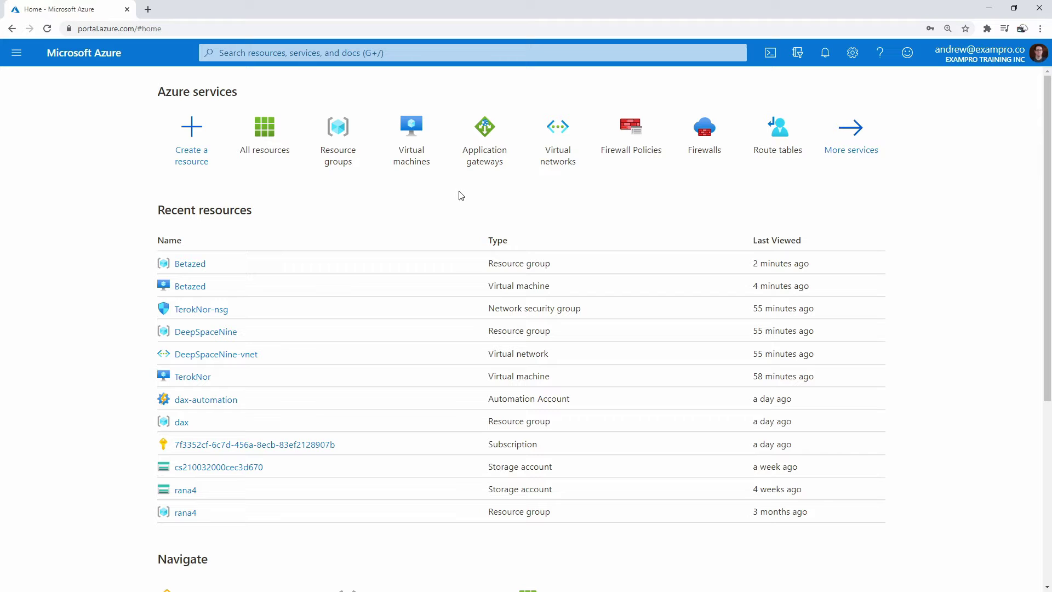
# - Open the Virtual machines service and start creating a new virtual machine
pyautogui.click(352, 51)
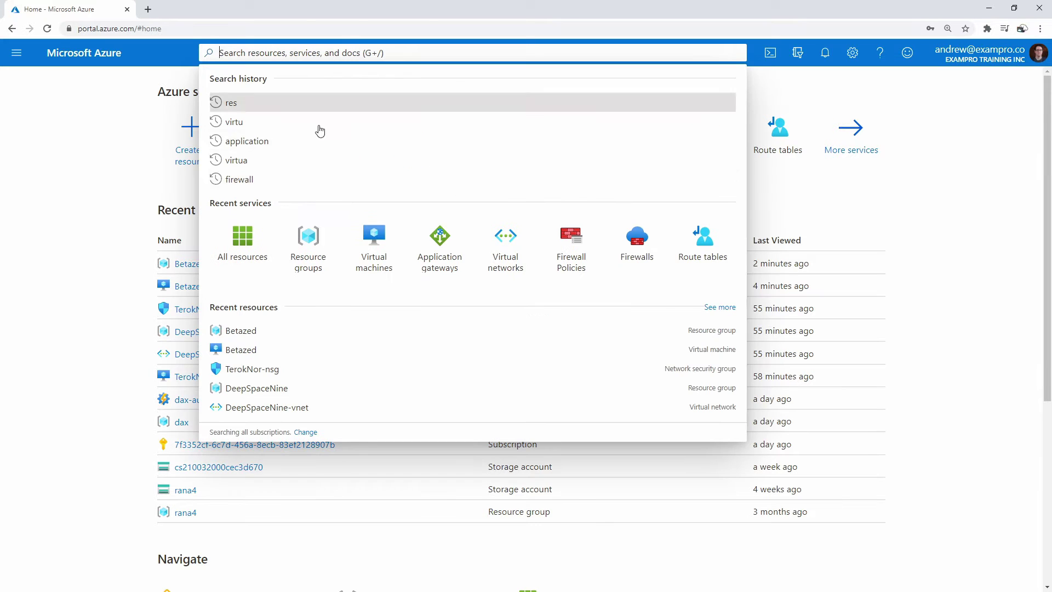
pyautogui.click(376, 236)
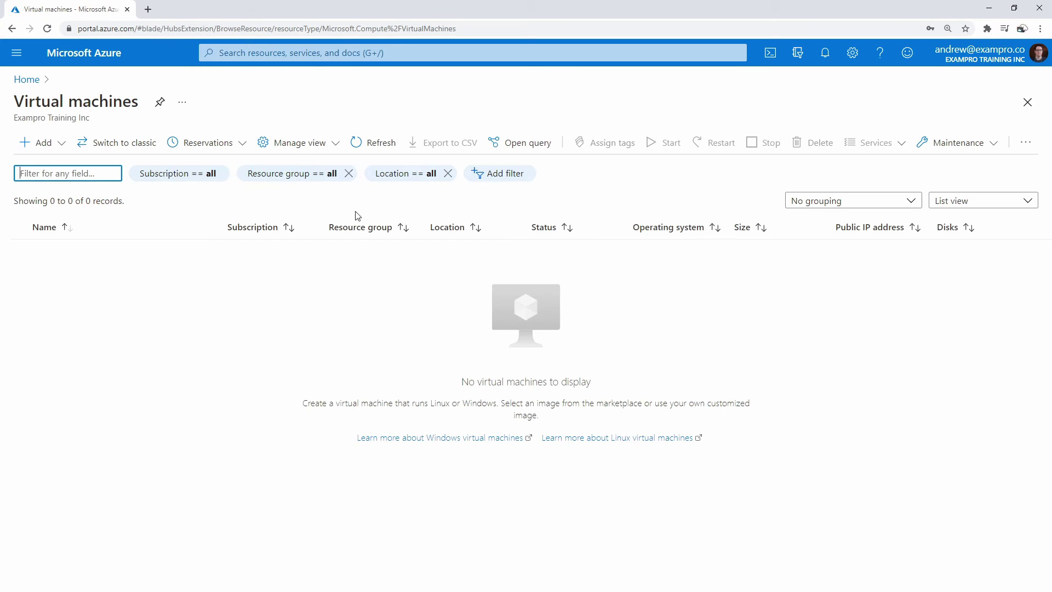
pyautogui.click(38, 143)
pyautogui.click(35, 165)
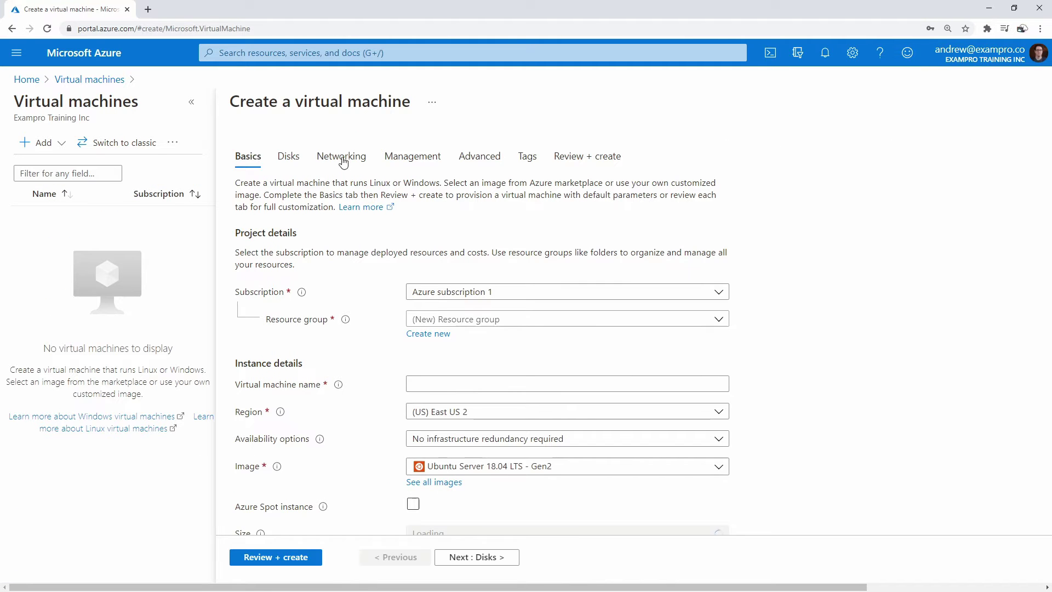
# - Create a new resource group called Risa and name the virtual machine Risa
pyautogui.click(428, 334)
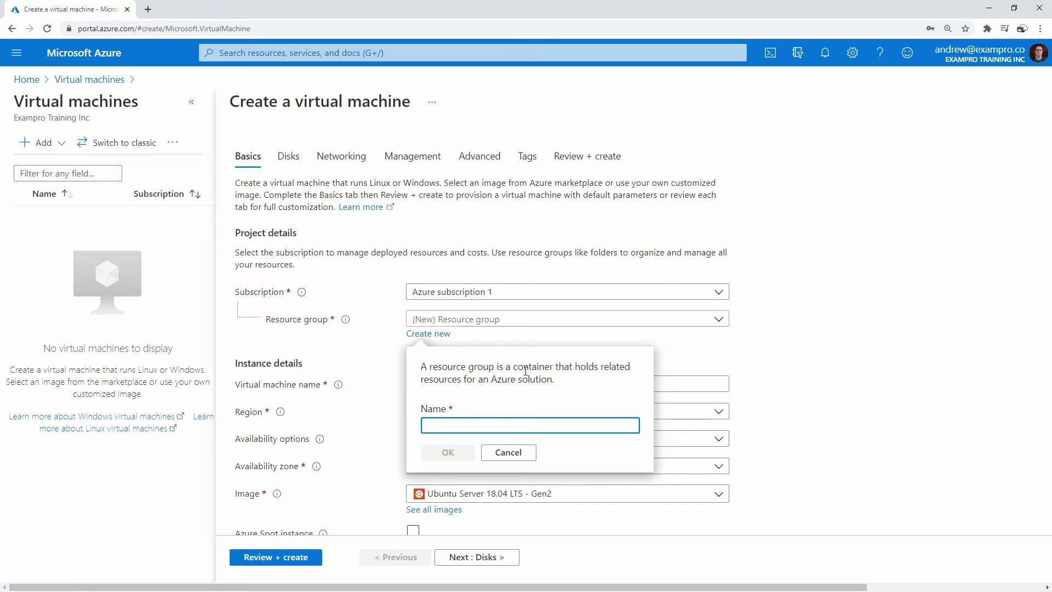
pyautogui.write('Risa')
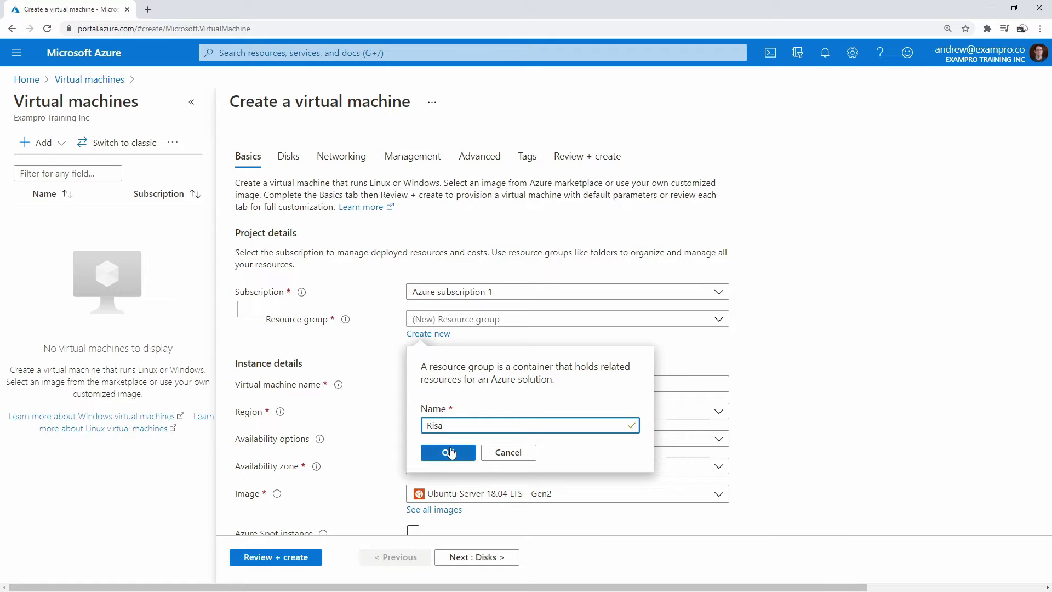
pyautogui.click(449, 453)
pyautogui.click(459, 390)
pyautogui.write('Risa')
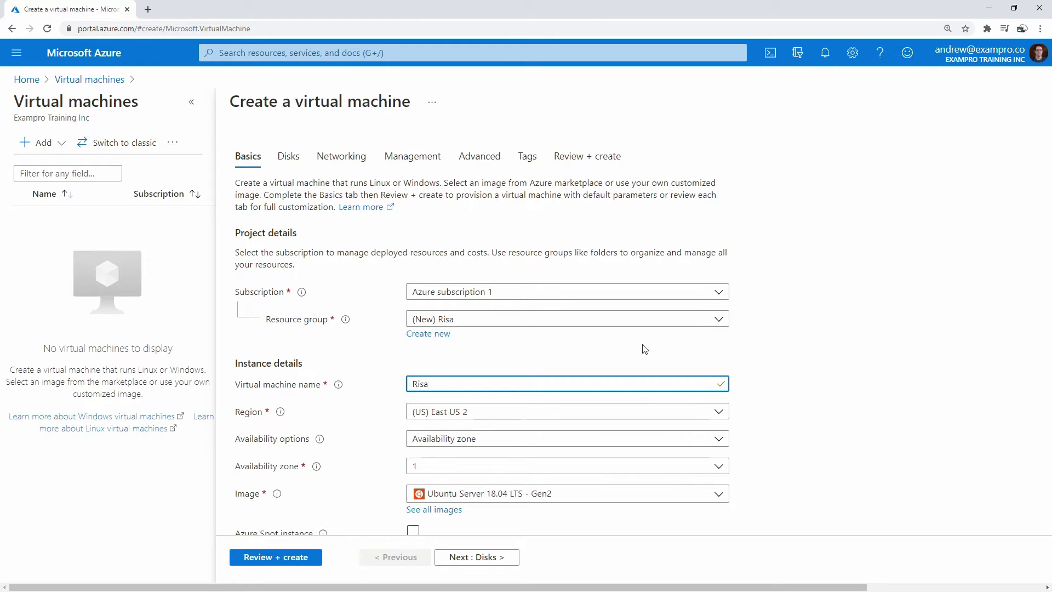
pyautogui.click(644, 349)
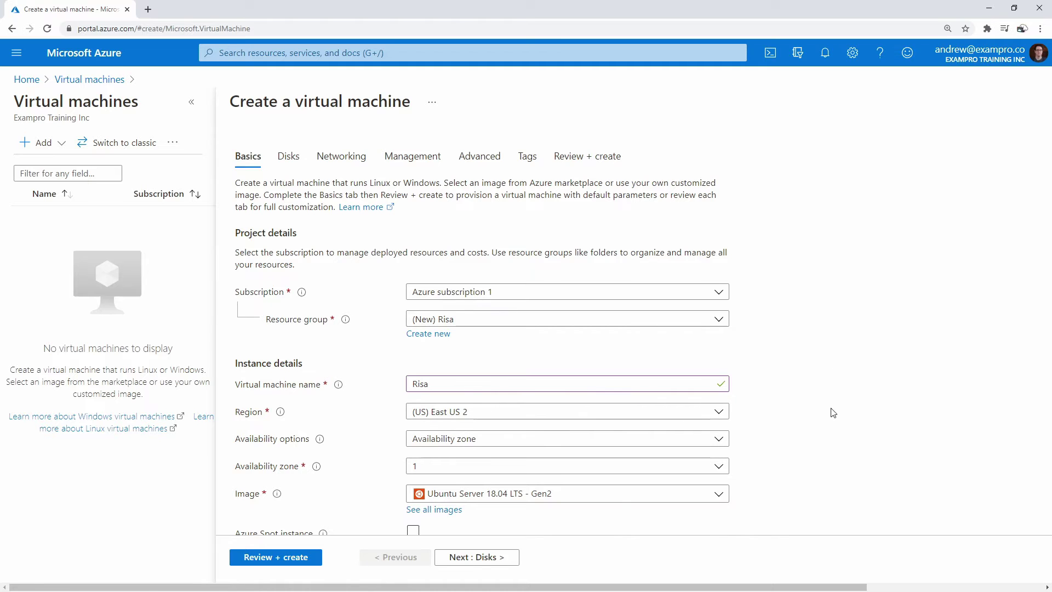
# - Choose the Ubuntu Server 18.04 LTS Gen2 image from the full Marketplace image list
pyautogui.scroll(-2, 833, 412)
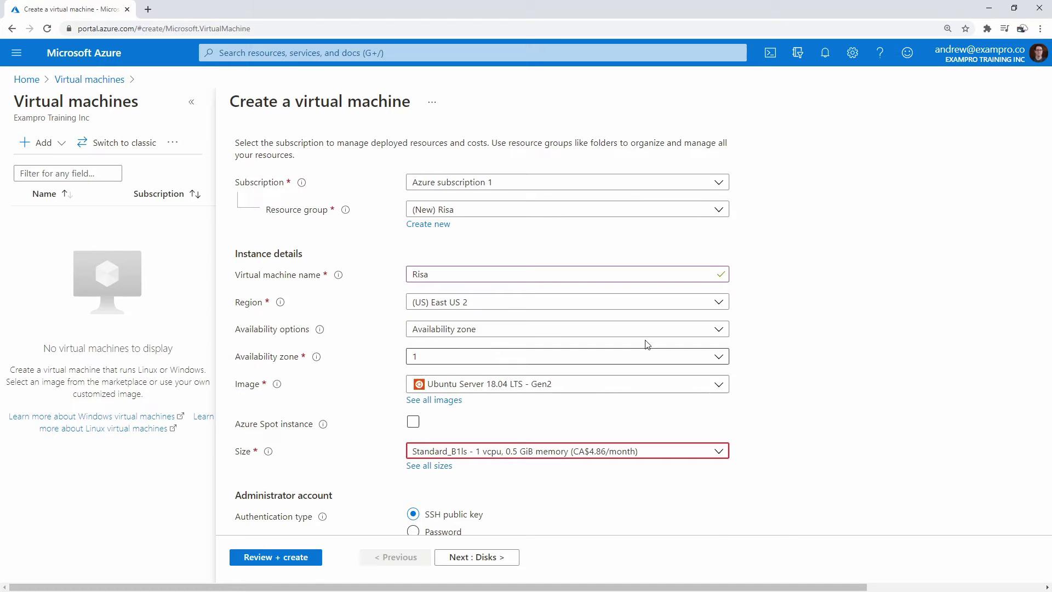
pyautogui.click(451, 404)
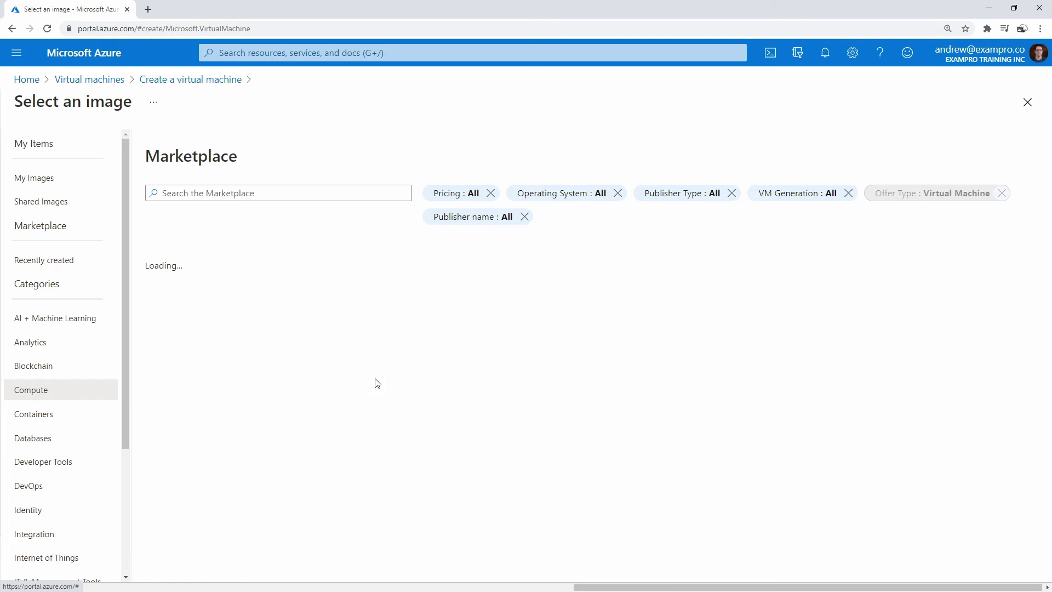
pyautogui.scroll(-10, 361, 383)
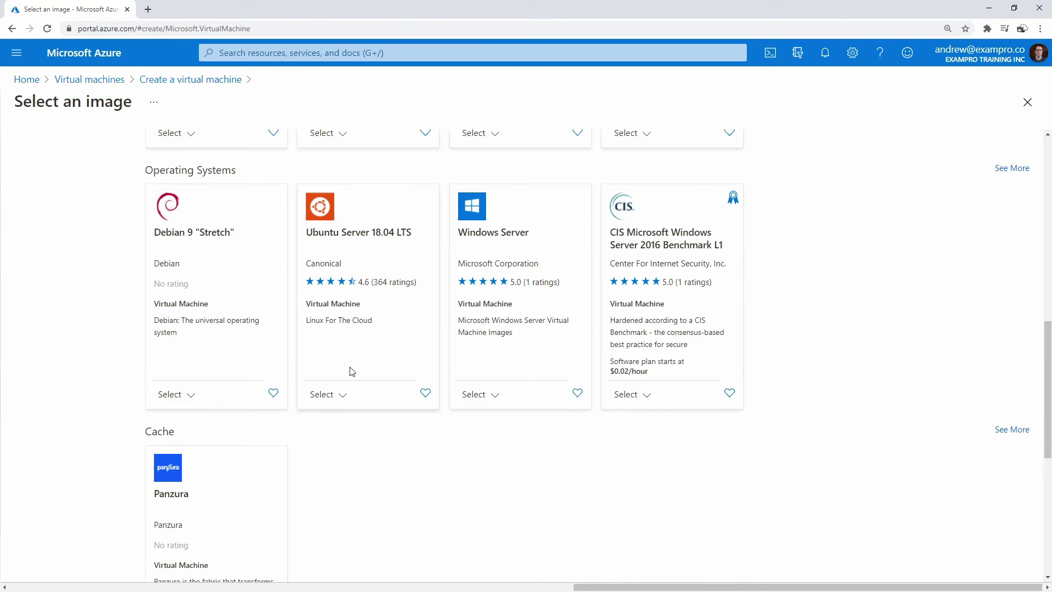
pyautogui.click(328, 394)
pyautogui.click(327, 440)
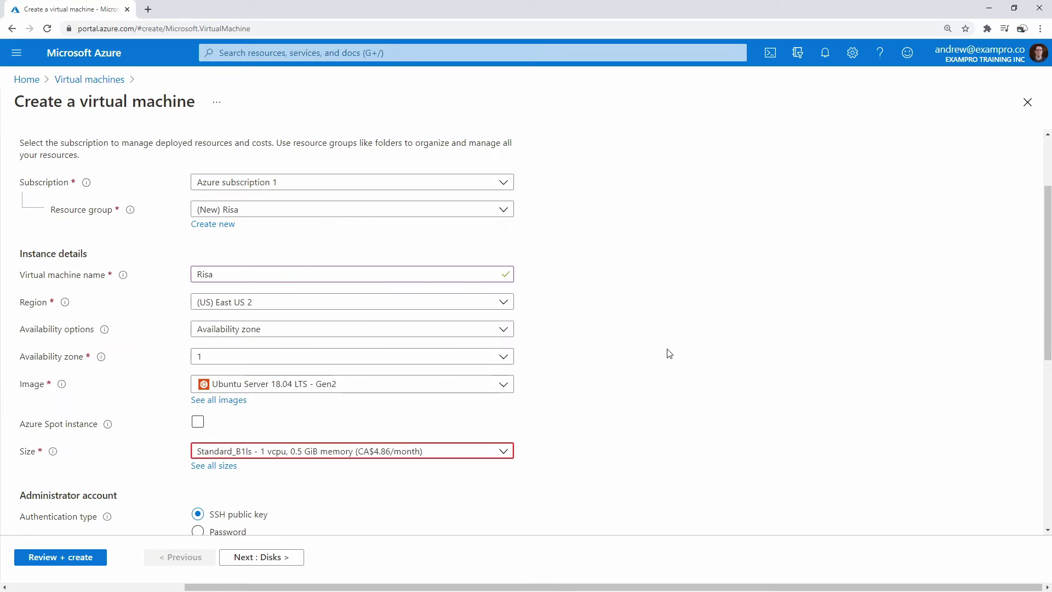
# - Select the B1ls size for the virtual machine from the full list of sizes
pyautogui.scroll(-2, 543, 398)
pyautogui.click(215, 357)
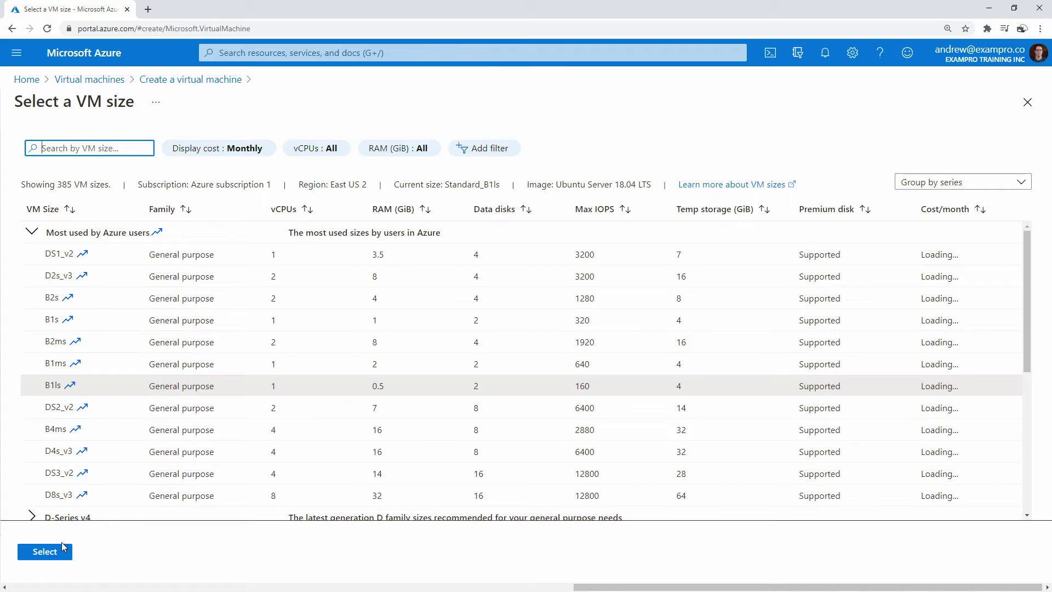
pyautogui.click(45, 551)
# - Switch the administrator account to password authentication with username azureuser, and enter and confirm the account password
pyautogui.click(268, 310)
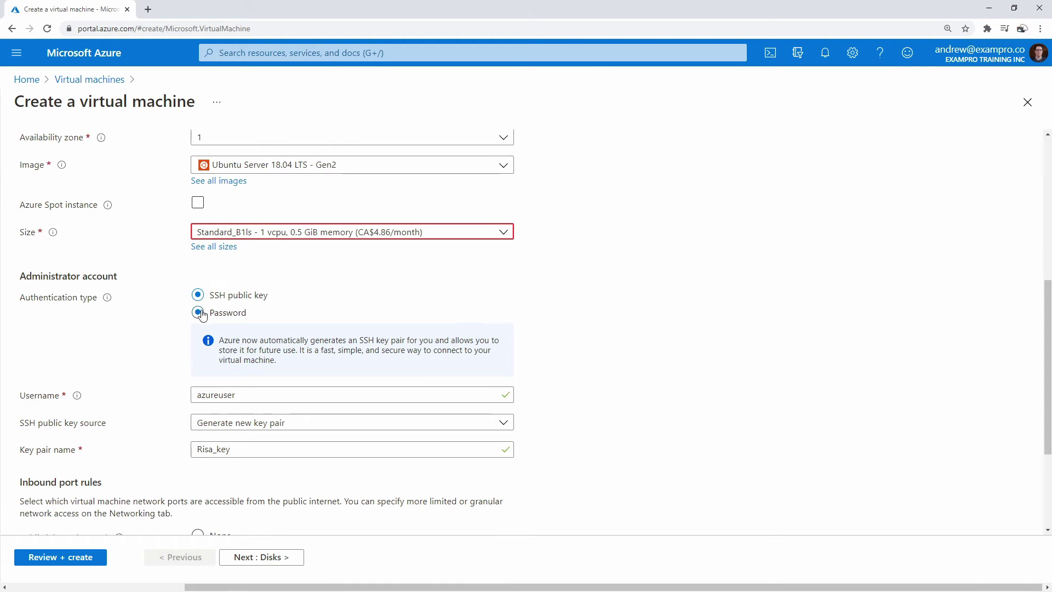
pyautogui.click(268, 339)
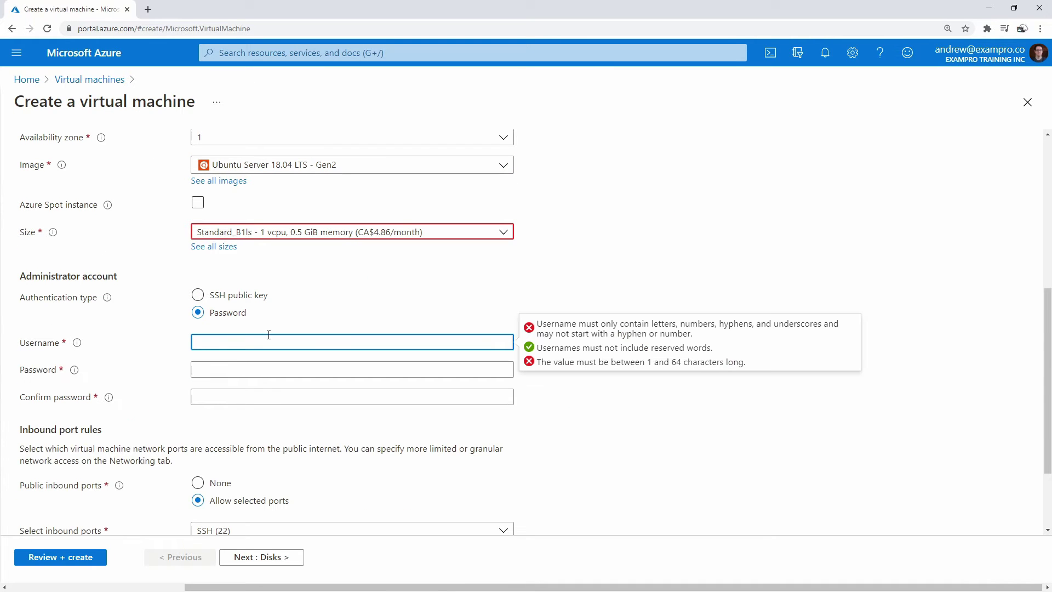
pyautogui.write('azureuser')
pyautogui.press('Tab')
pyautogui.write('•••••••••••')
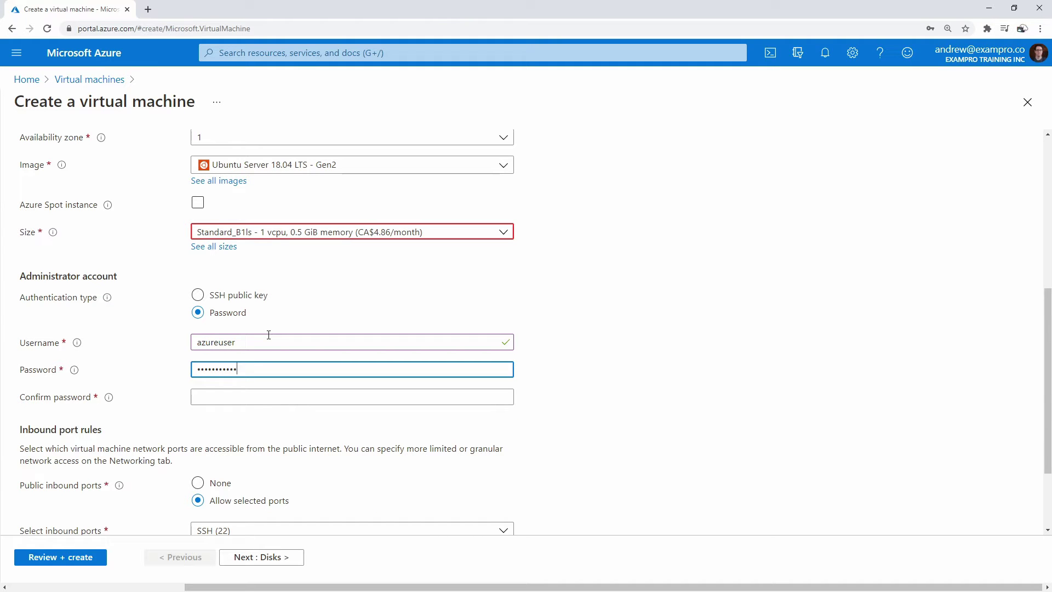
pyautogui.write('••')
pyautogui.press('Tab')
pyautogui.write('•••••••••••')
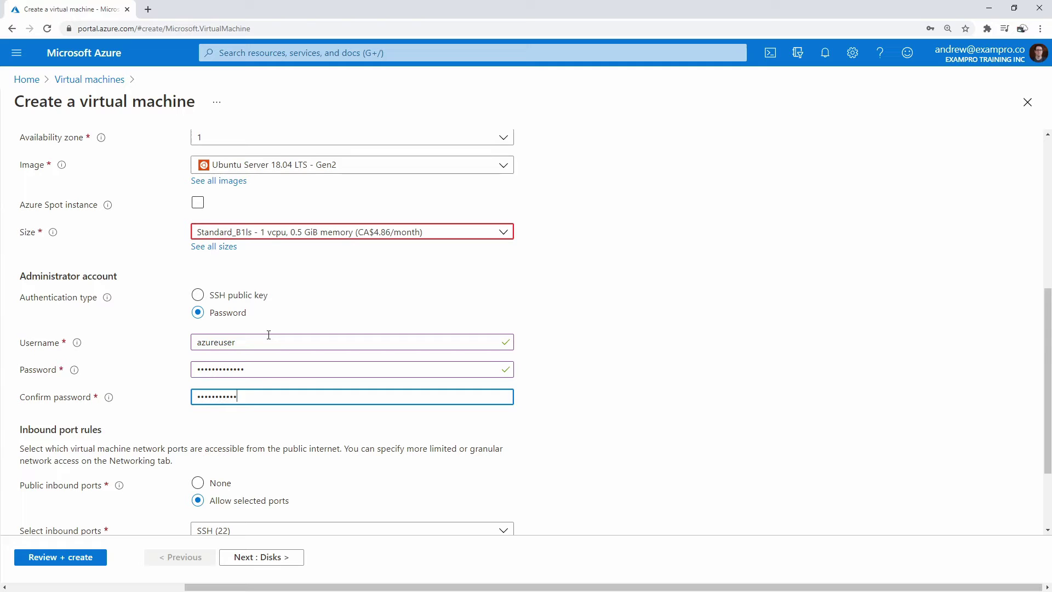
pyautogui.write('••')
# - Allow HTTP (80) alongside SSH (22) as public inbound ports
pyautogui.scroll(-2, 625, 280)
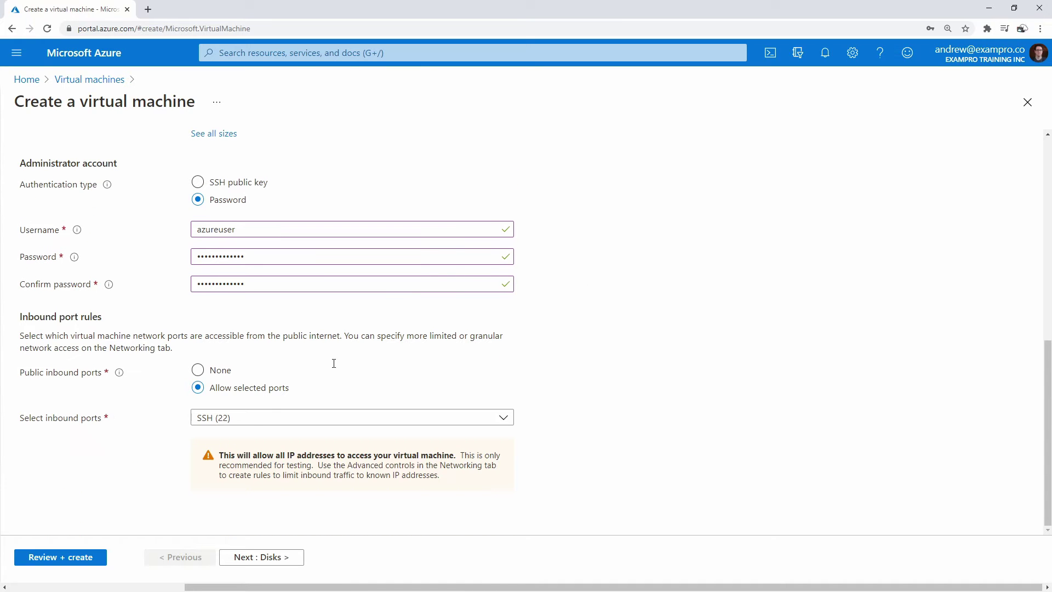
pyautogui.click(254, 418)
pyautogui.click(241, 378)
pyautogui.click(208, 377)
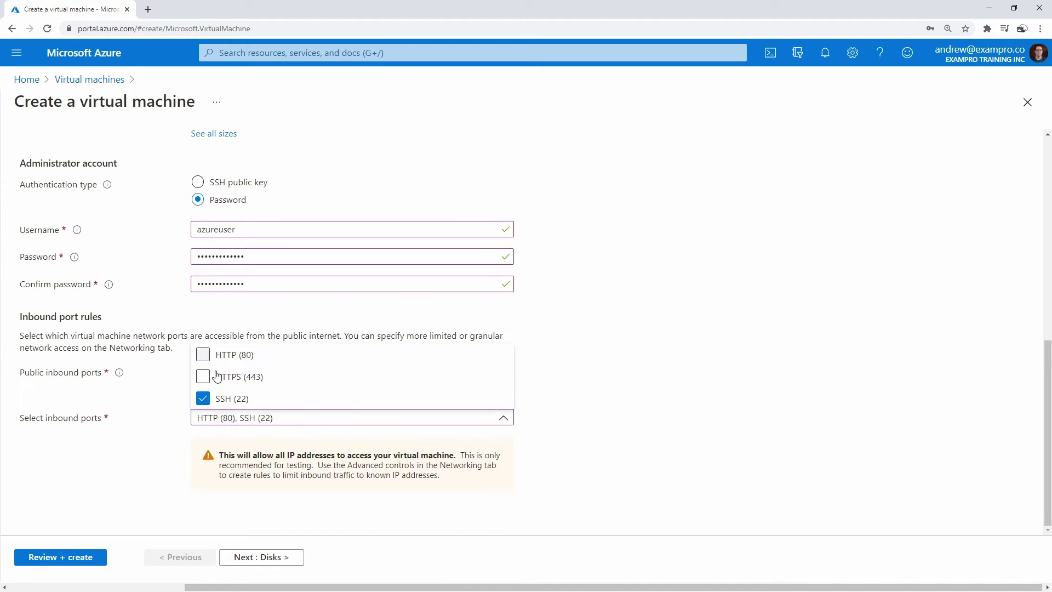
pyautogui.click(203, 355)
pyautogui.click(435, 386)
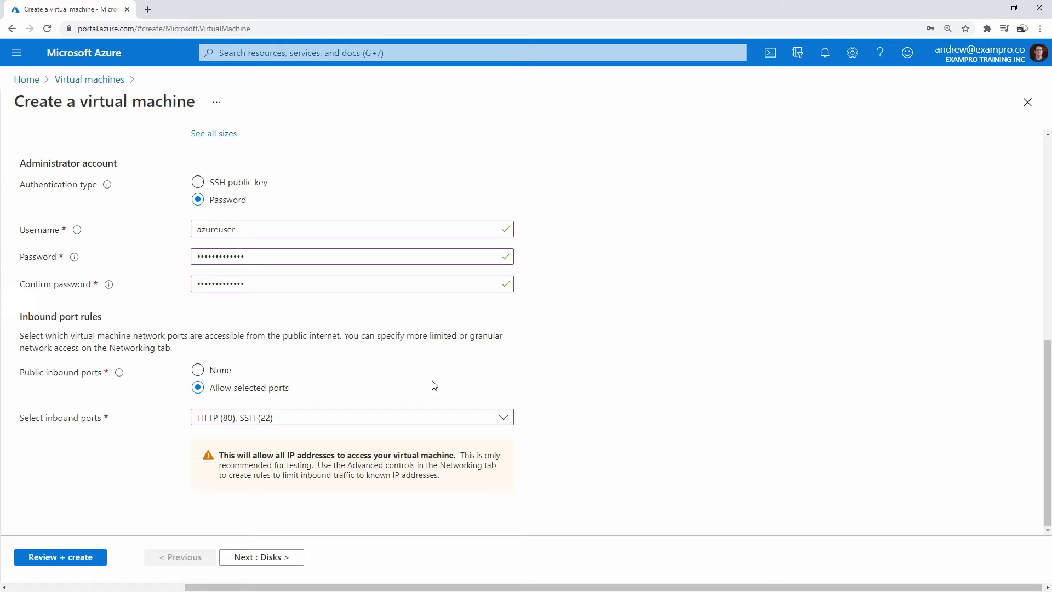
pyautogui.click(226, 412)
pyautogui.click(683, 329)
pyautogui.scroll(8, 643, 450)
pyautogui.scroll(-8, 642, 449)
# - Set the virtual machine's OS disk type to Standard HDD
pyautogui.click(269, 557)
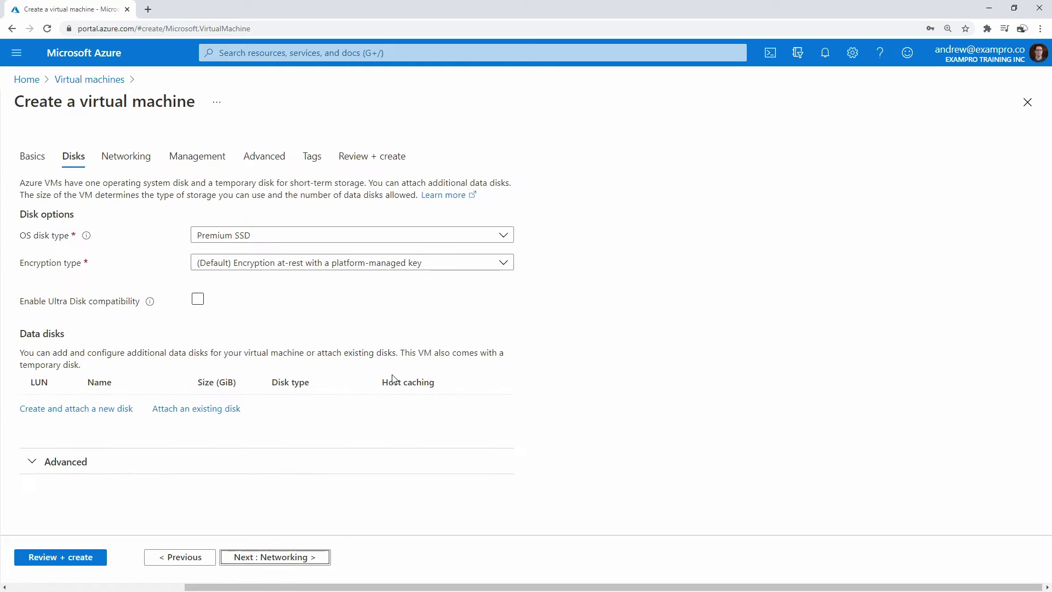
pyautogui.click(278, 236)
pyautogui.click(277, 255)
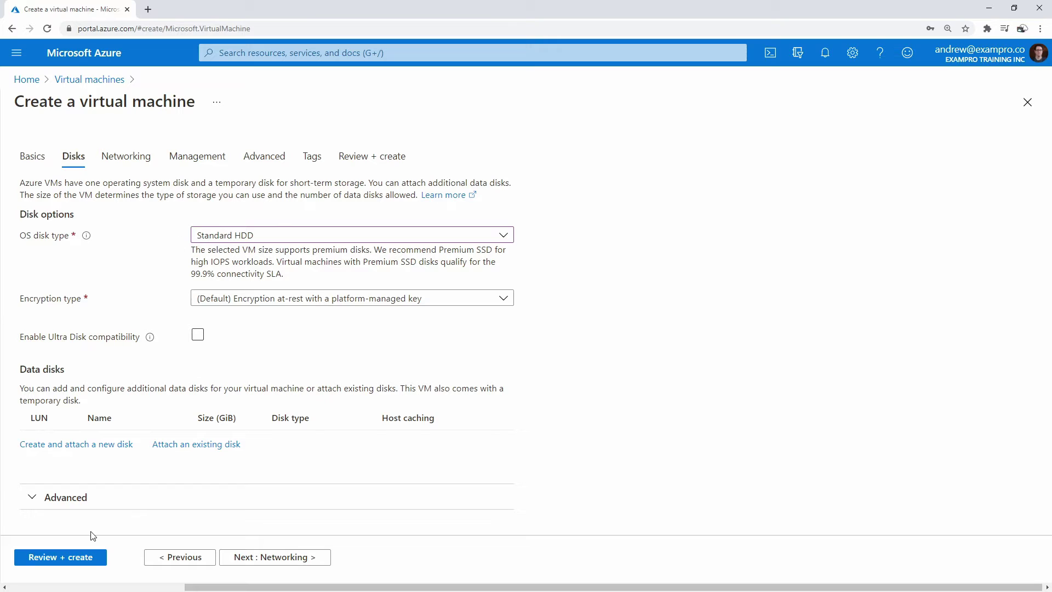
# - Validate and deploy the virtual machine, and open its resource overview
pyautogui.click(93, 551)
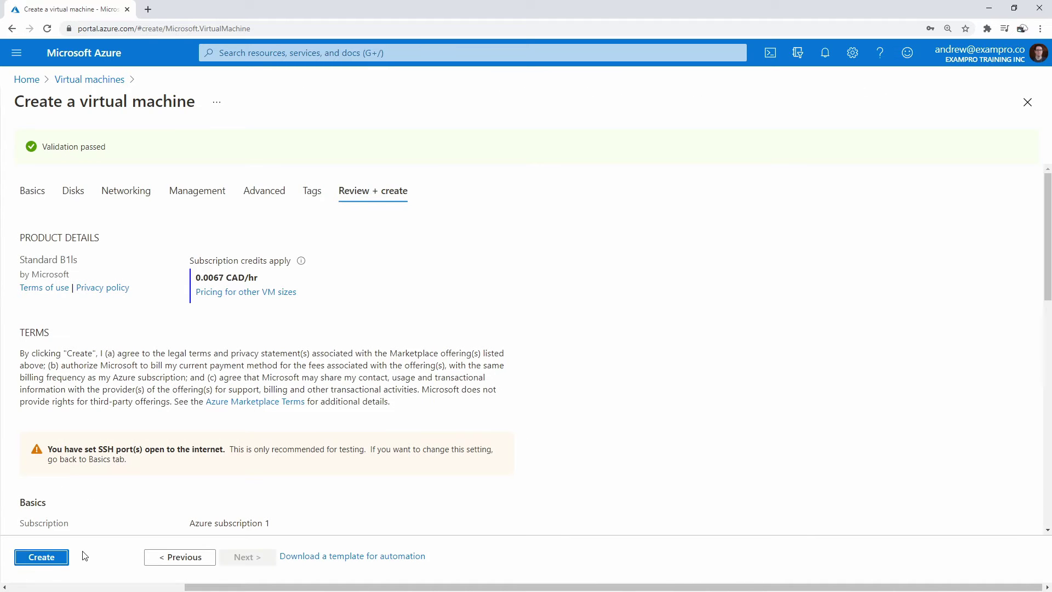
pyautogui.click(52, 557)
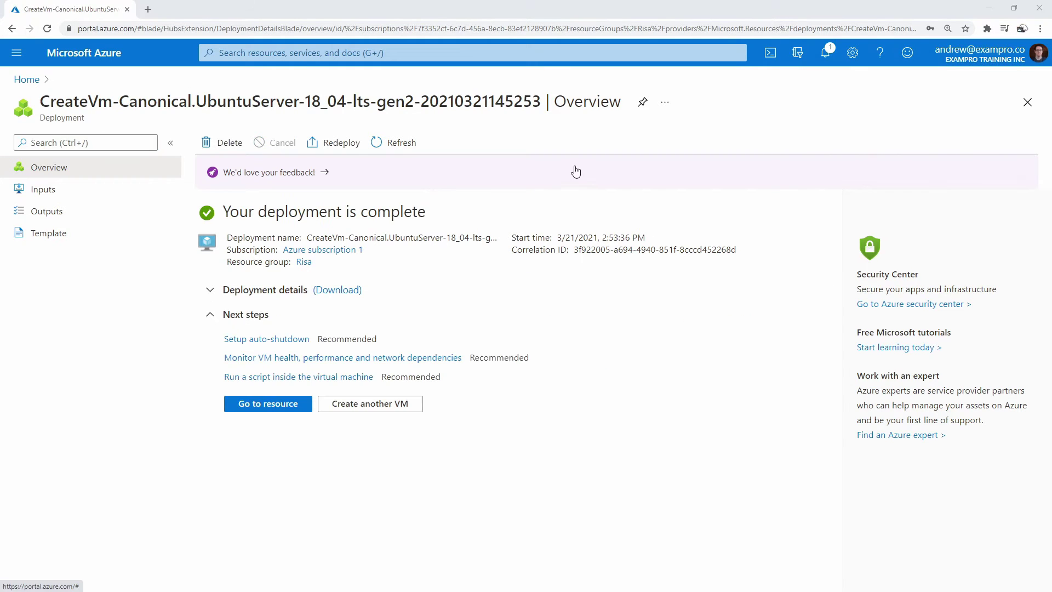
pyautogui.click(291, 403)
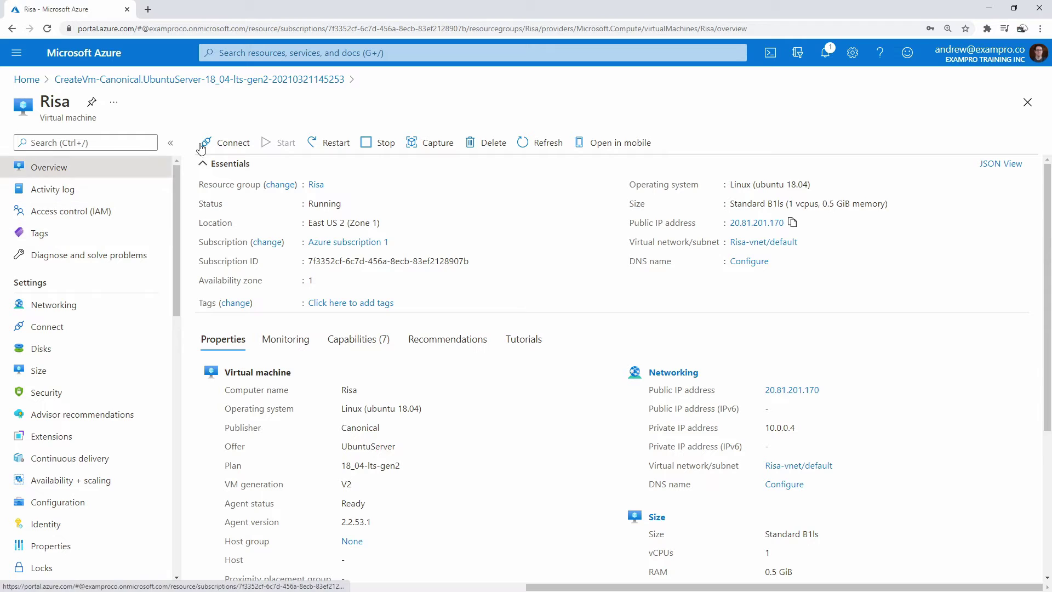
pyautogui.click(770, 55)
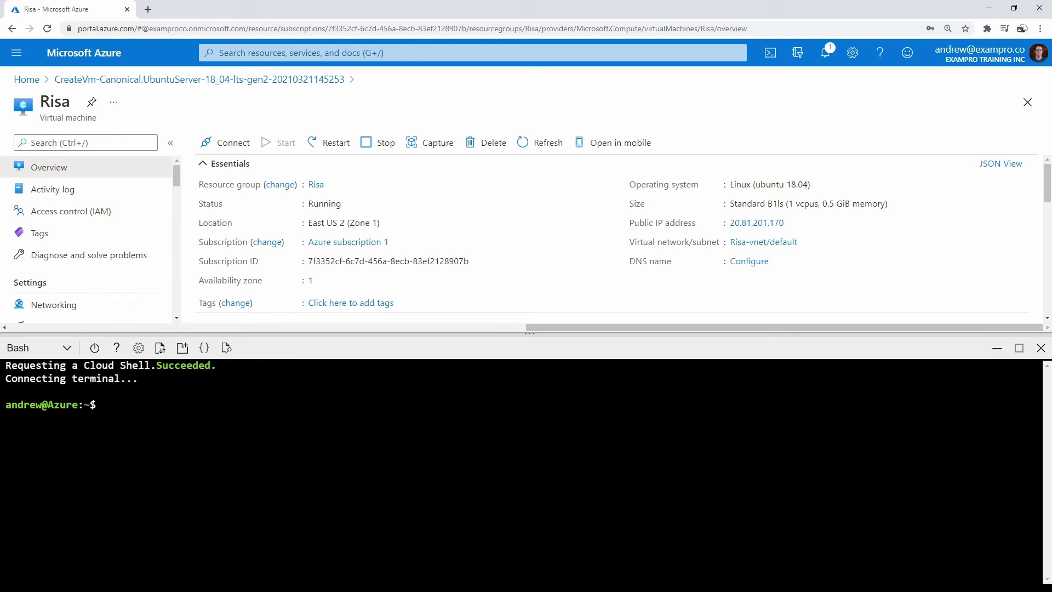
pyautogui.write('ssh azureuser@')
pyautogui.rightClick(372, 407)
pyautogui.click(417, 492)
pyautogui.press('Return')
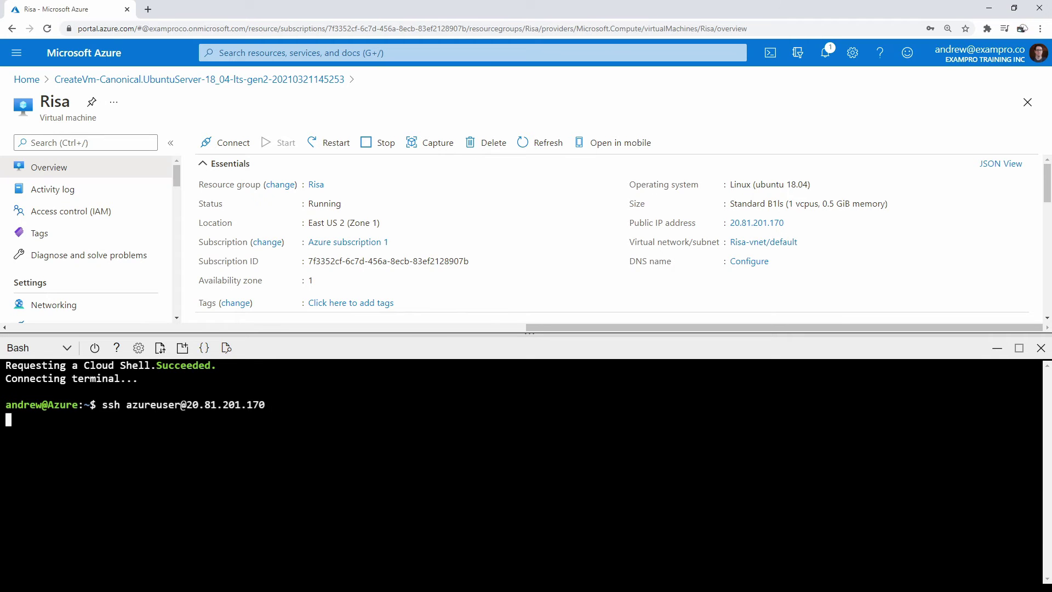
pyautogui.write('yes')
pyautogui.press('Return')
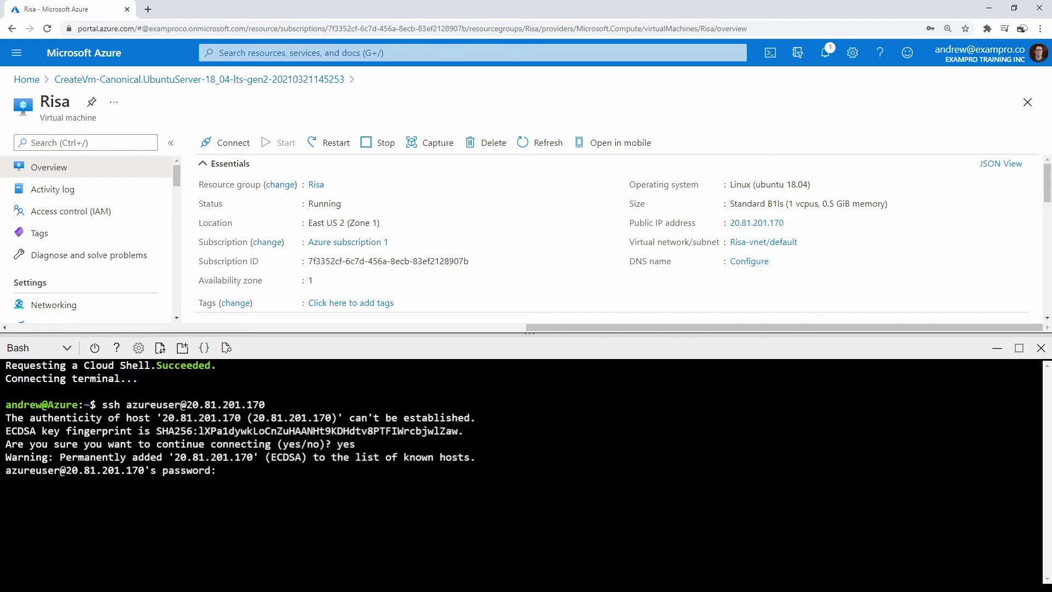
pyautogui.press('Return')
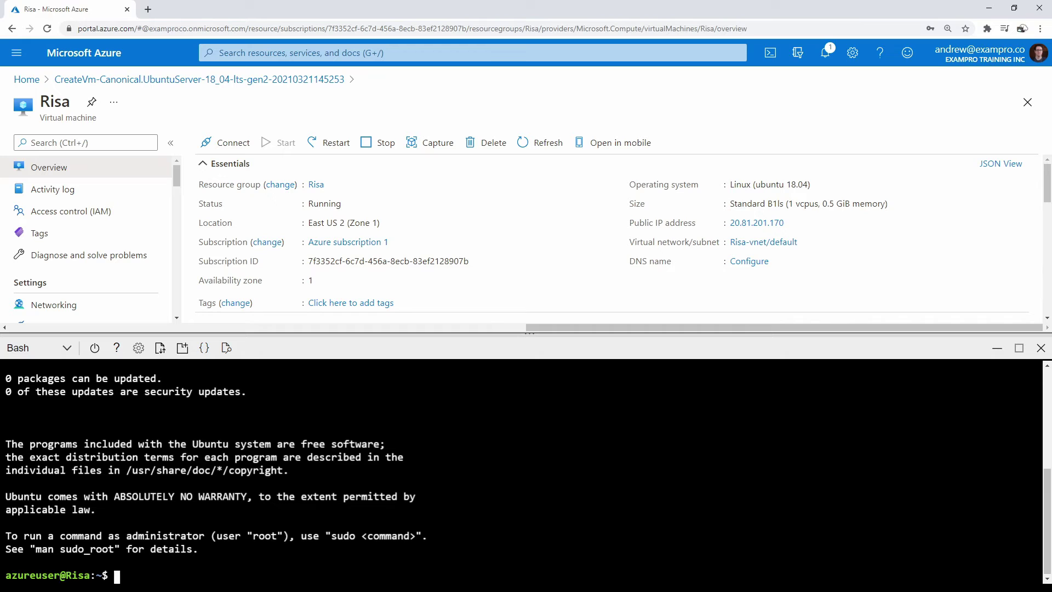
# - Install the Apache web server on the virtual machine with sudo apt install apache2, agreeing to continue
pyautogui.write('sudo apt install ap')
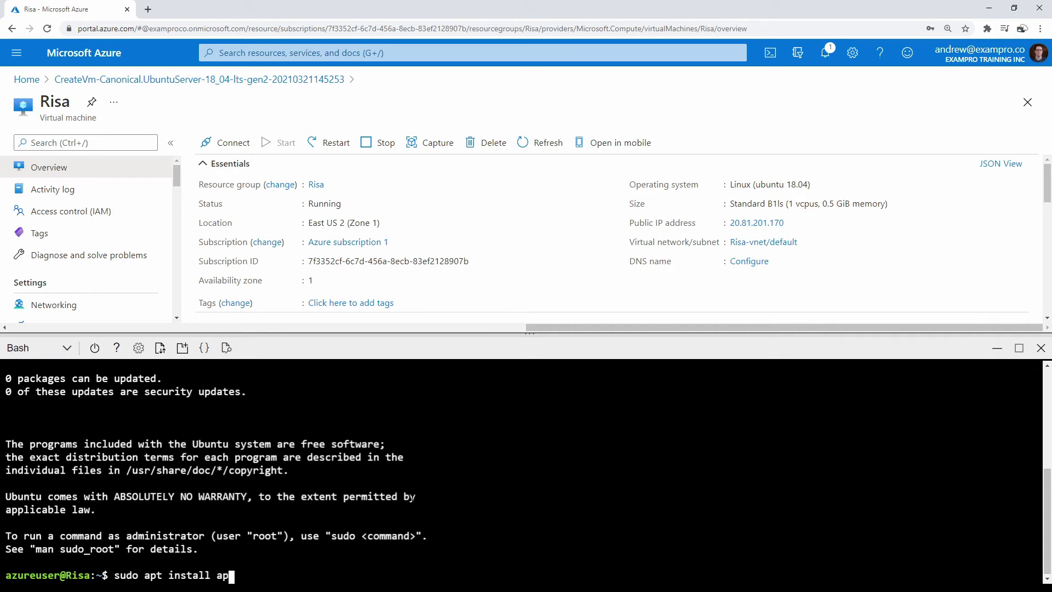
pyautogui.write('ache2')
pyautogui.press('Return')
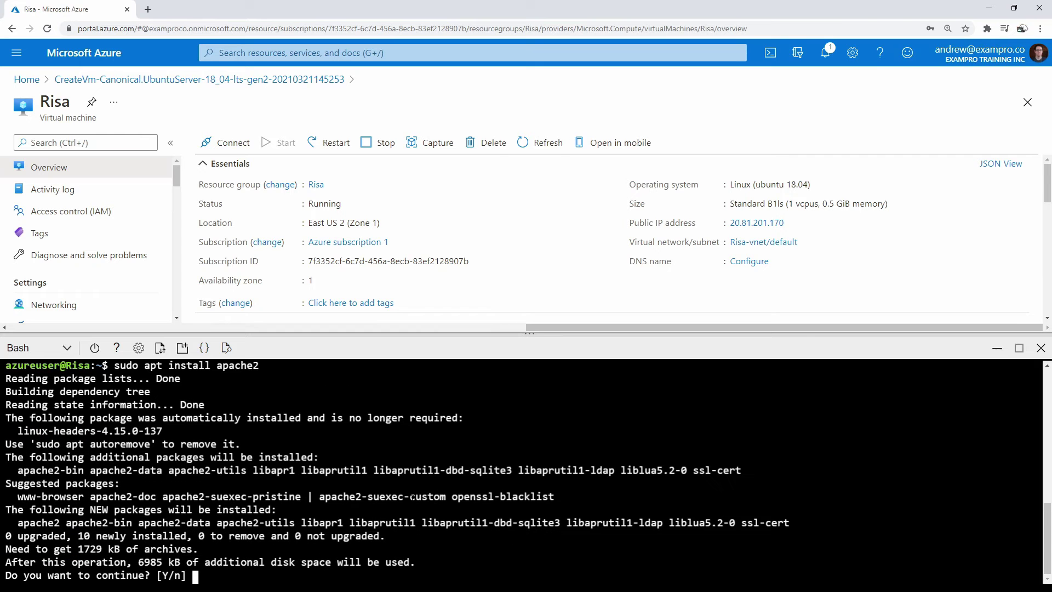
pyautogui.write('Y')
pyautogui.press('Return')
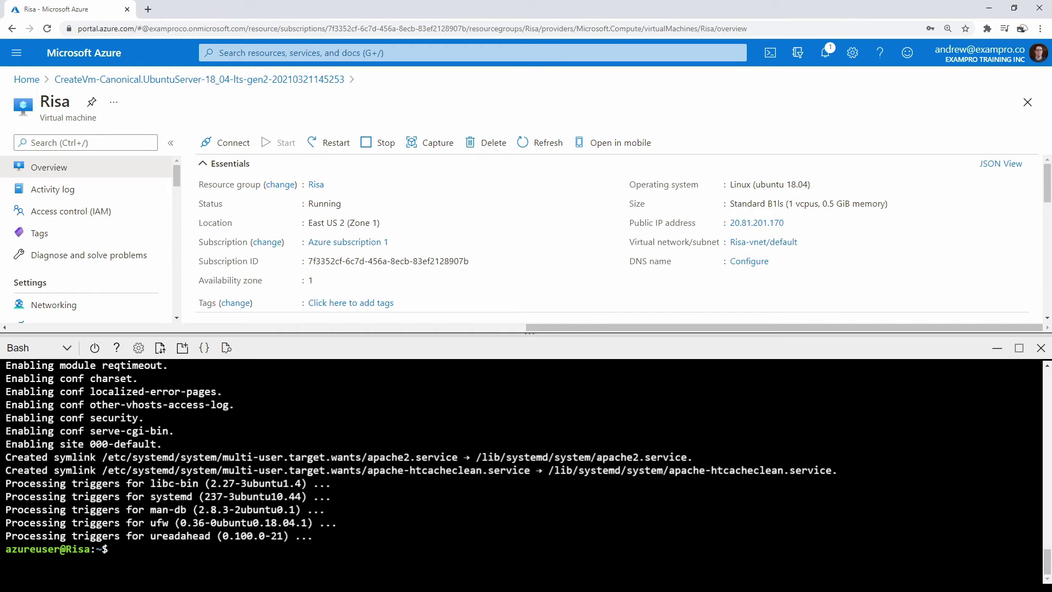
# - Run curl localhost on the virtual machine and look through the returned page HTML
pyautogui.write('curl localhost')
pyautogui.press('Return')
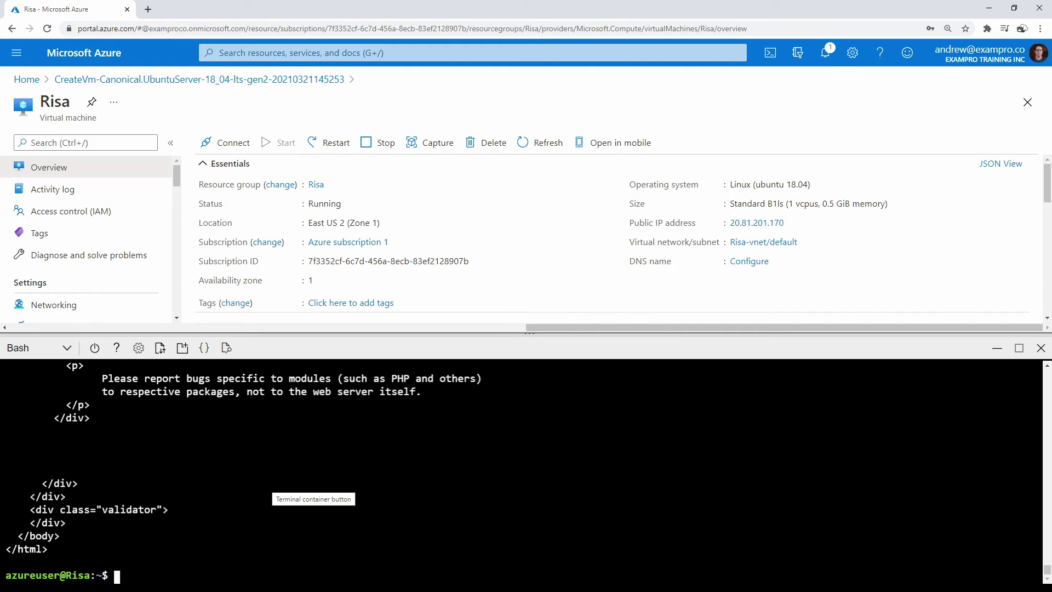
pyautogui.scroll(11, 273, 484)
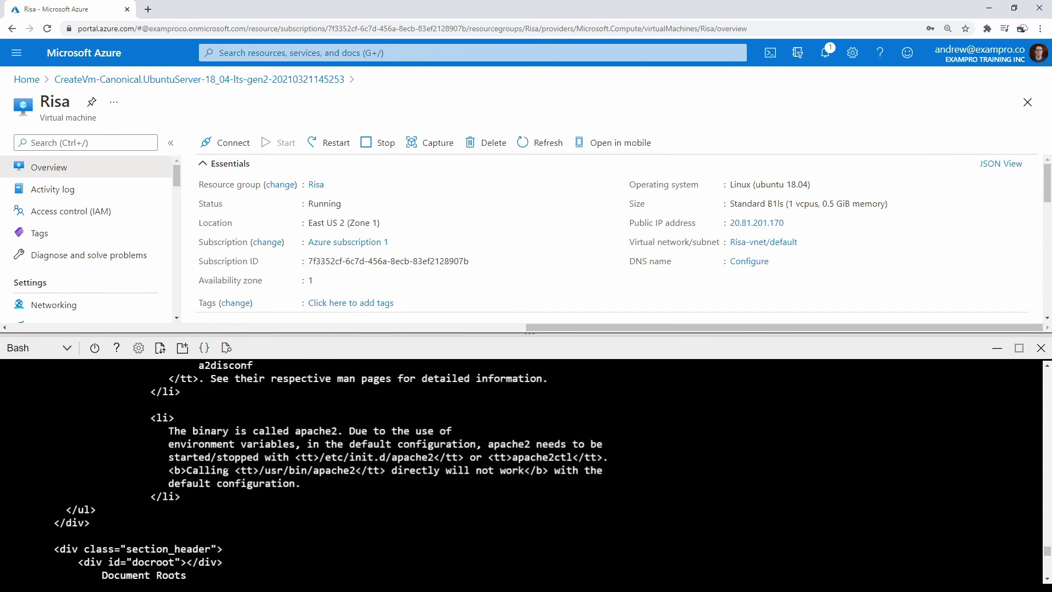
pyautogui.scroll(-11, 272, 483)
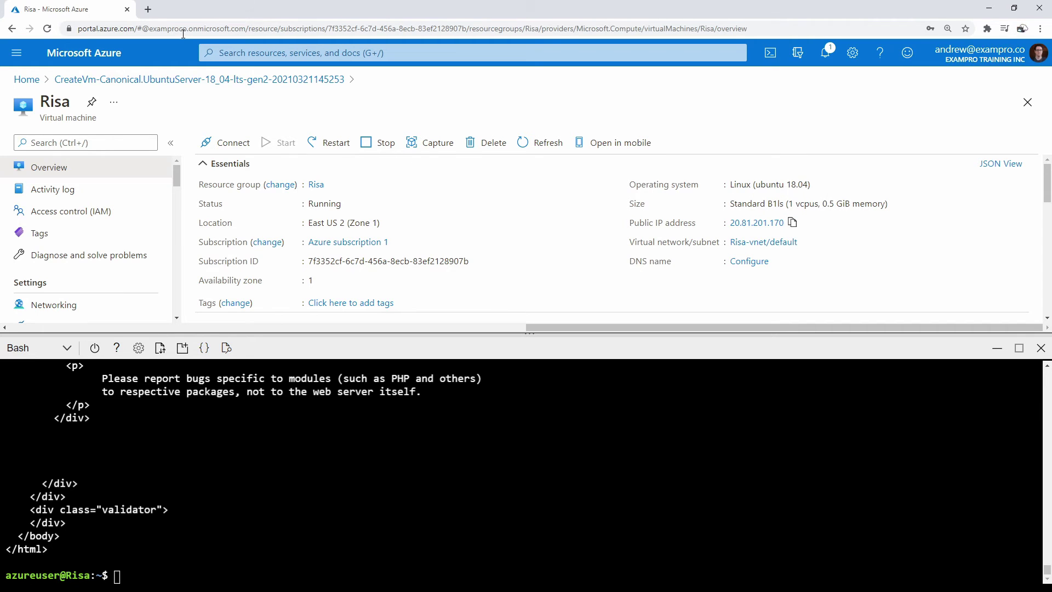
# - Load the virtual machine's public IP address, 20.81.201.170, in a new browser tab
pyautogui.click(148, 9)
pyautogui.hotkey('ctrl', 'v')
pyautogui.press('Return')
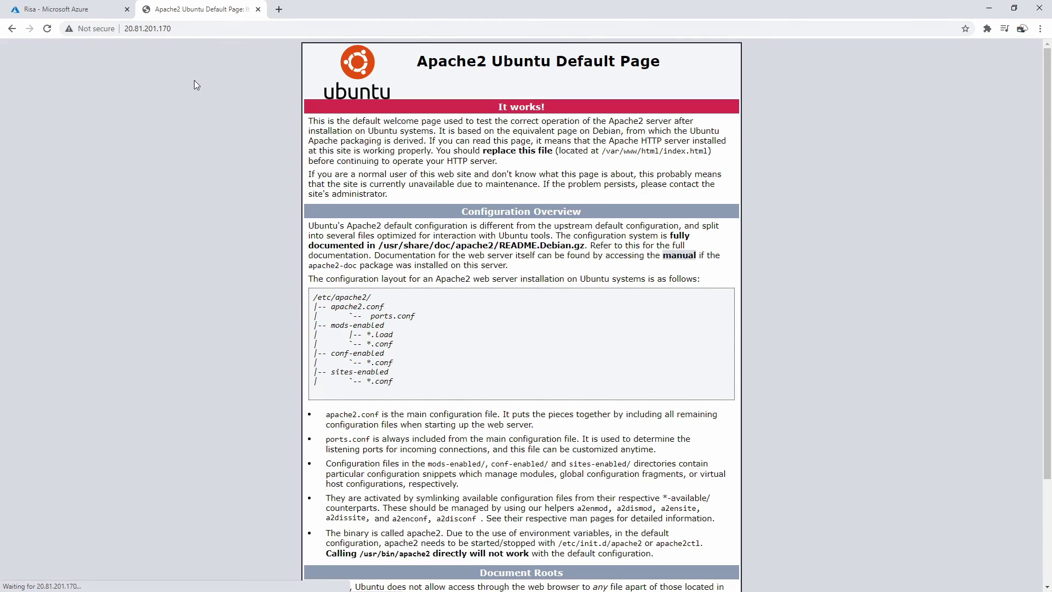
# - Return from the Apache page to the Risa virtual machine, shrink Cloud Shell, and open Connection troubleshoot for the machine
pyautogui.moveTo(455, 113); pyautogui.dragTo(579, 469)
pyautogui.click(230, 196)
pyautogui.click(109, 9)
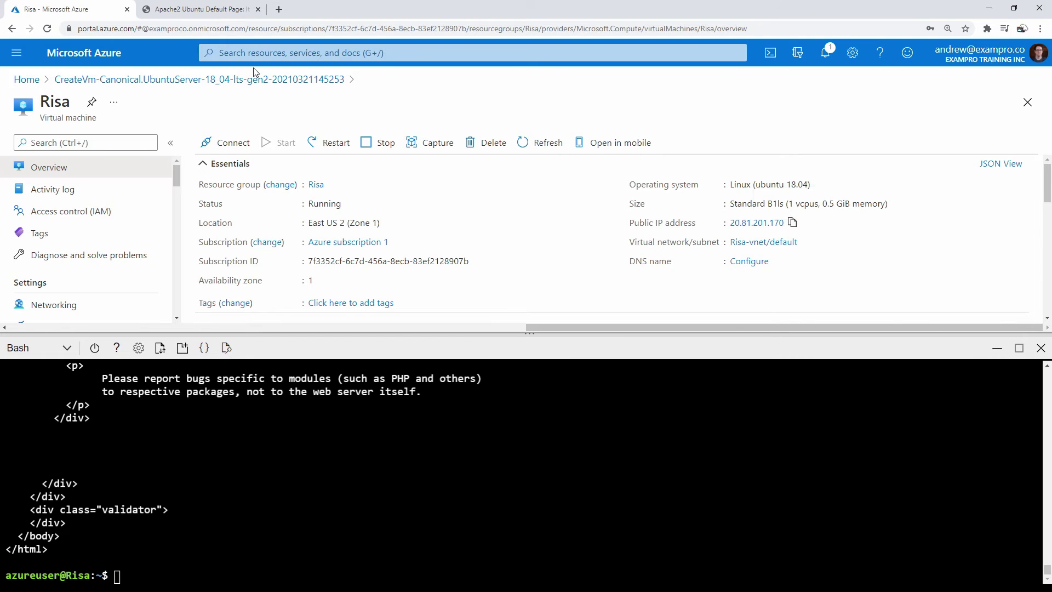
pyautogui.moveTo(541, 332); pyautogui.dragTo(540, 493)
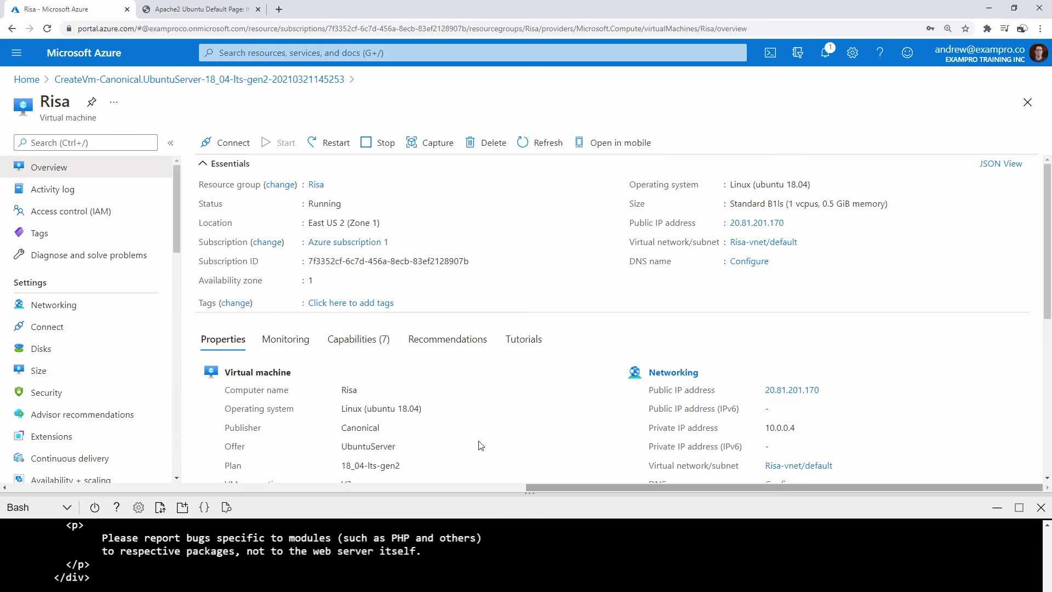
pyautogui.moveTo(176, 208); pyautogui.dragTo(177, 425)
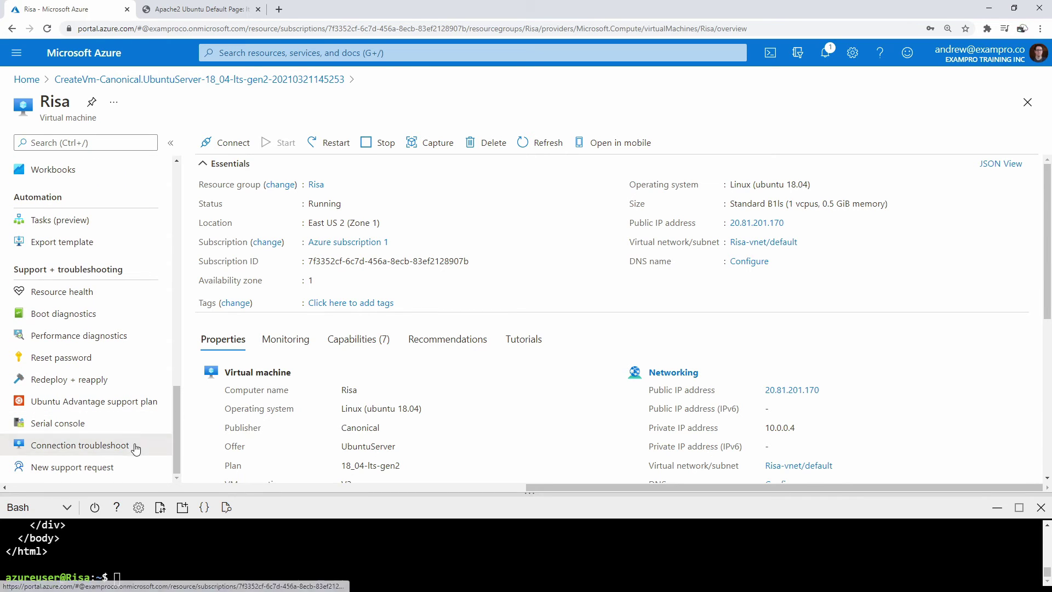
pyautogui.click(149, 443)
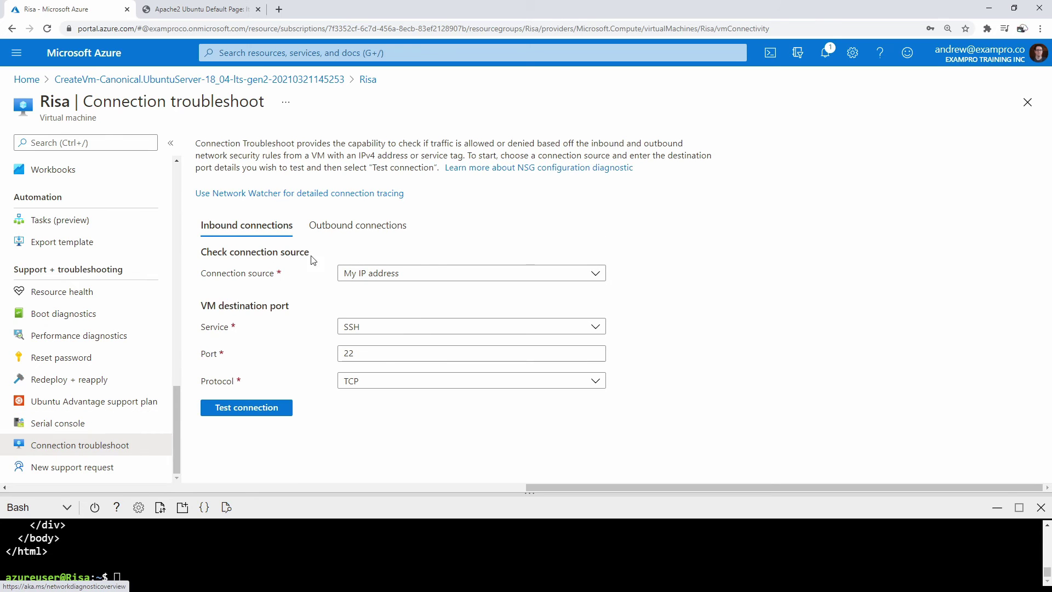
# - Test the inbound connection from My IP address to the virtual machine for the HTTP service on port 80 over TCP
pyautogui.click(392, 276)
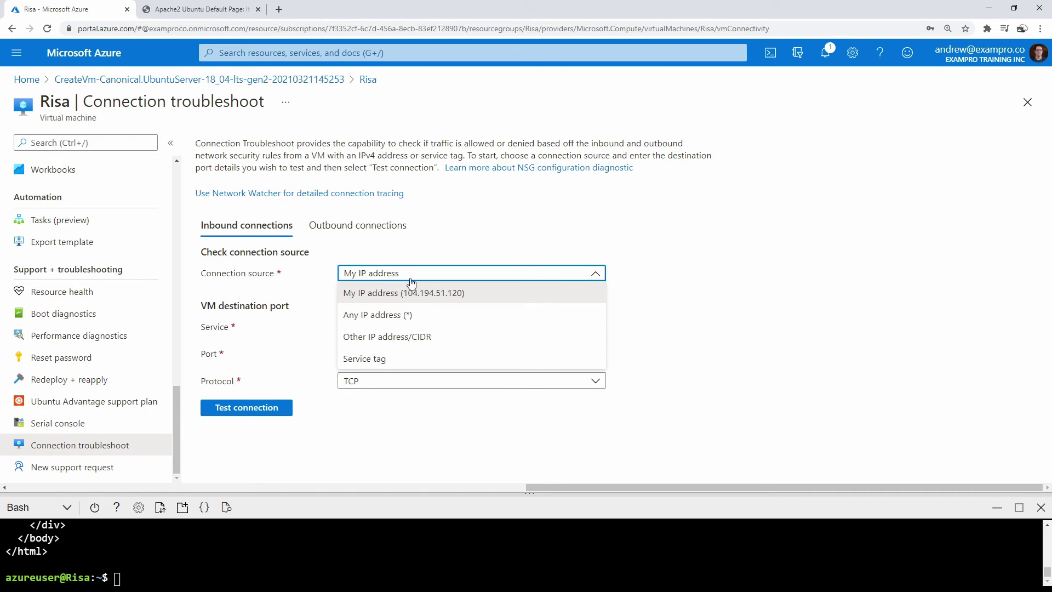
pyautogui.click(413, 293)
pyautogui.click(215, 11)
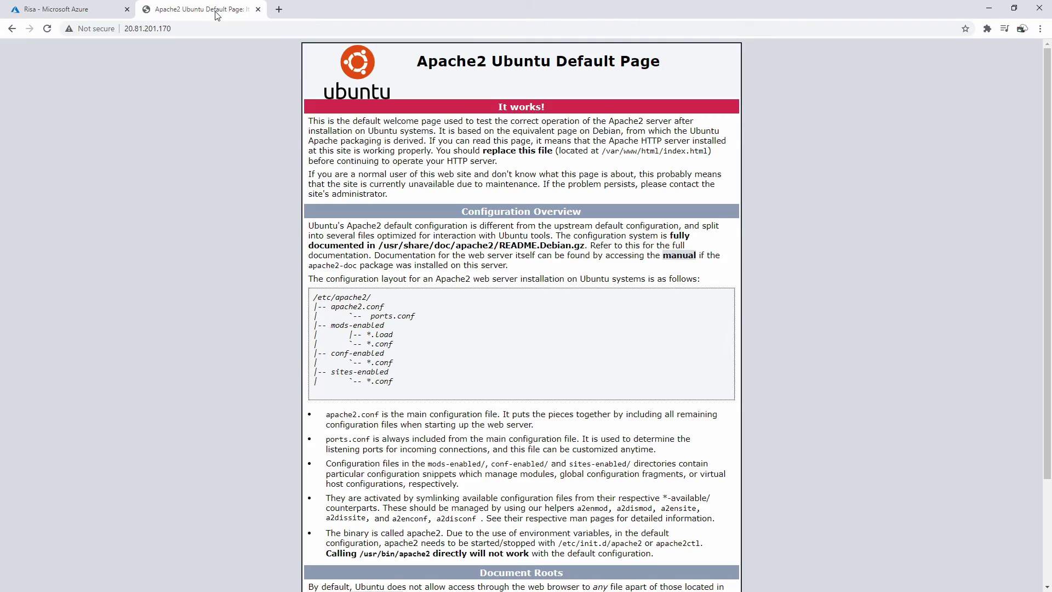
pyautogui.click(101, 10)
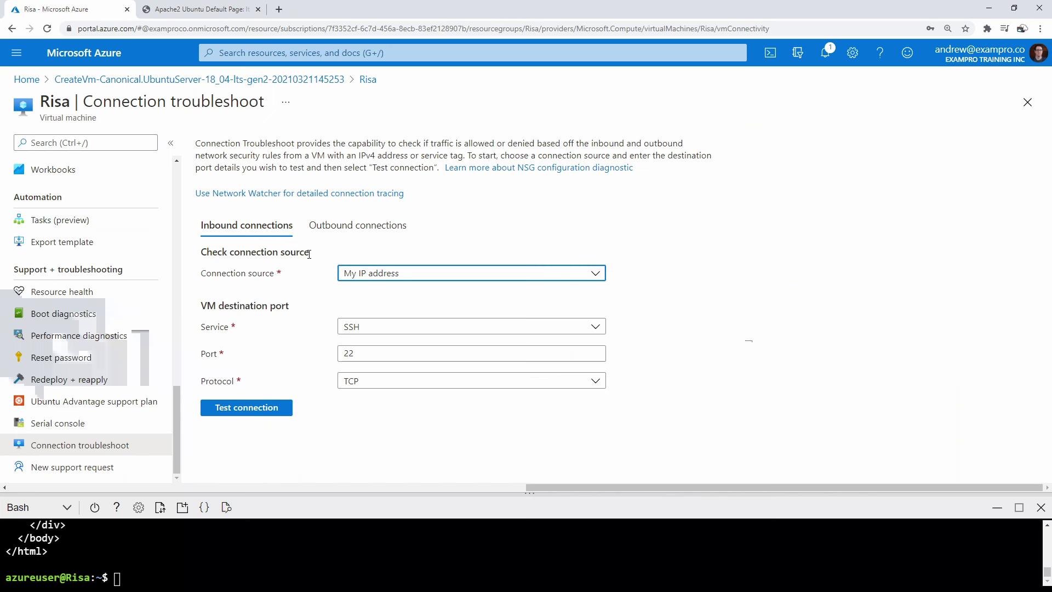
pyautogui.click(394, 327)
pyautogui.scroll(10, 409, 237)
pyautogui.click(386, 155)
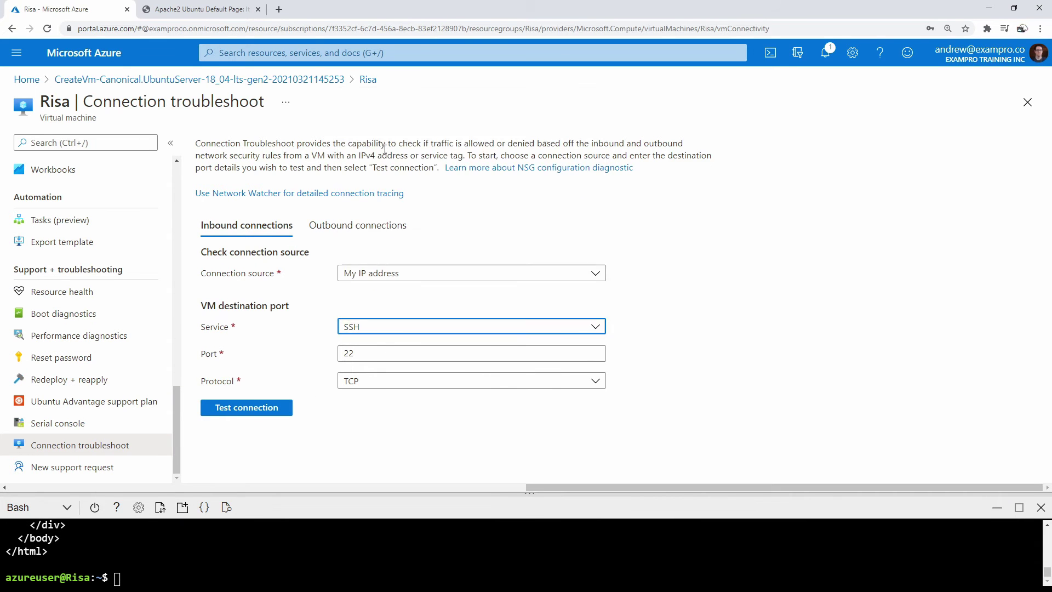
pyautogui.click(263, 409)
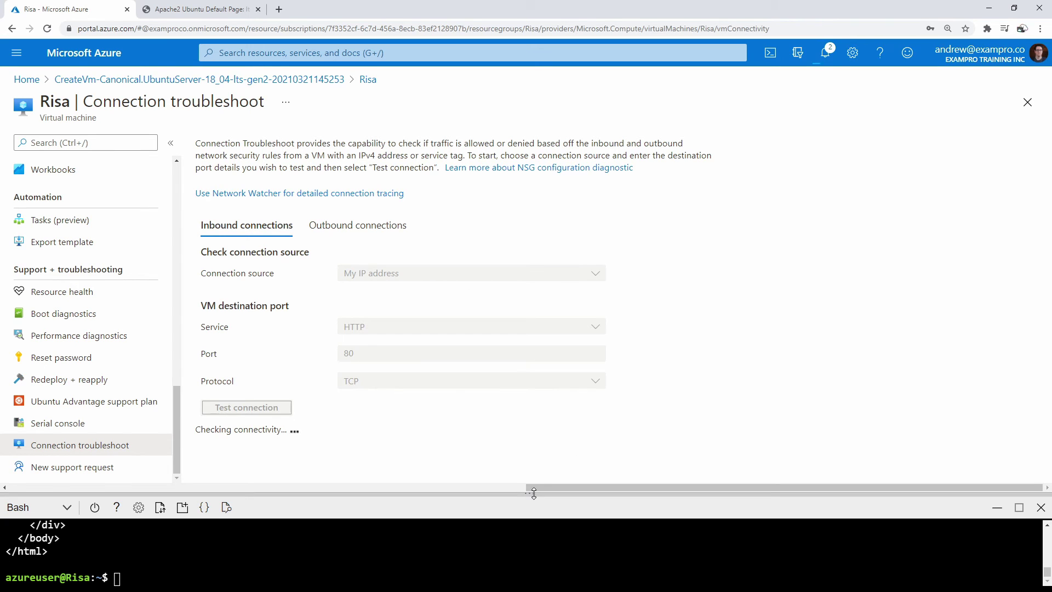
# - Enlarge the Cloud Shell pane and search the virtual machine's running processes with ps aux | grep httpd
pyautogui.moveTo(527, 492); pyautogui.dragTo(528, 453)
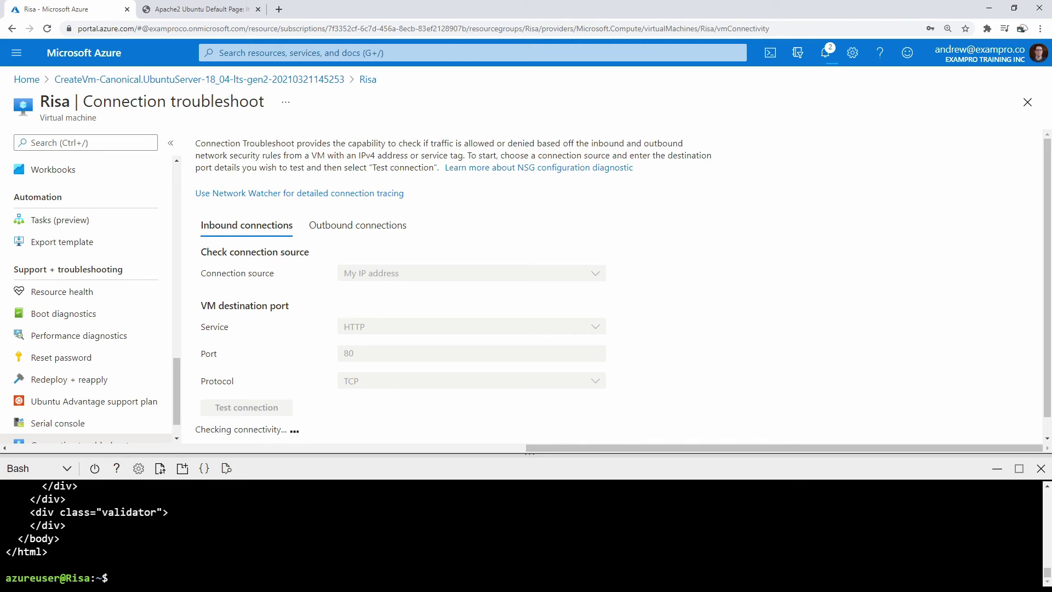
pyautogui.write('ps aux | httpd')
pyautogui.press('Return')
pyautogui.press('Up')
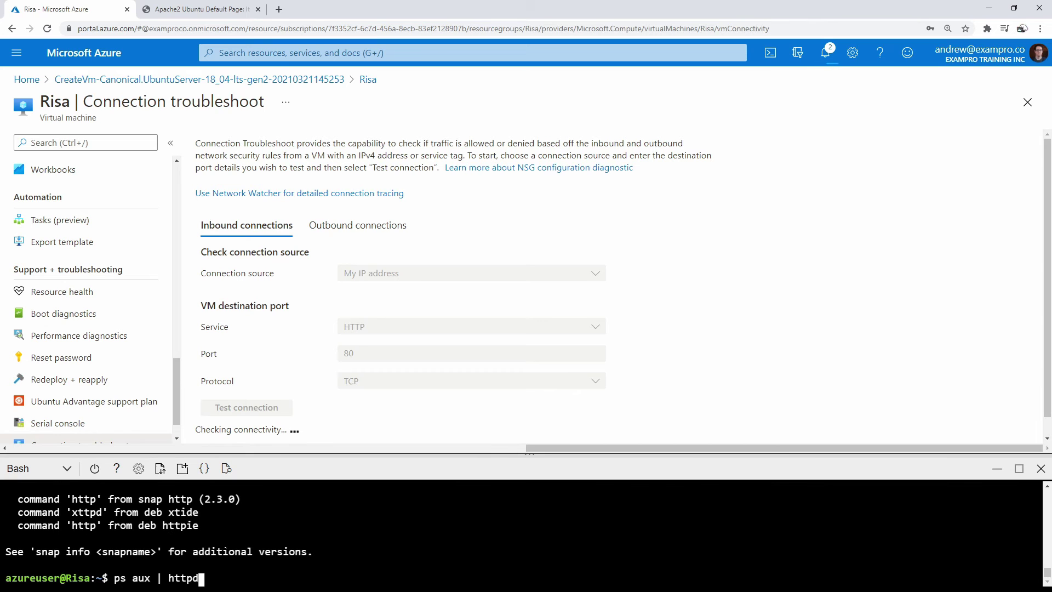
pyautogui.press('BackSpace')
pyautogui.press('BackSpace')
pyautogui.press('BackSpace')
pyautogui.press('BackSpace')
pyautogui.write('grep httpd')
pyautogui.press('Return')
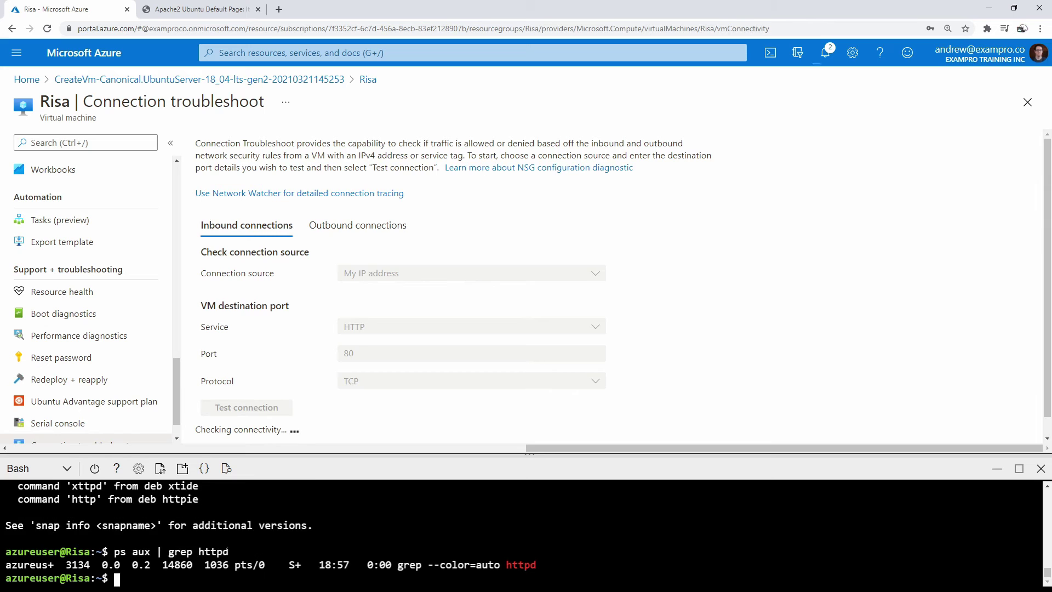
# - Search the running processes with ps aux | grep apache and highlight the www-data process lines
pyautogui.press('Up')
pyautogui.press('BackSpace')
pyautogui.press('BackSpace')
pyautogui.press('BackSpace')
pyautogui.press('BackSpace')
pyautogui.press('BackSpace')
pyautogui.write('apache')
pyautogui.press('Return')
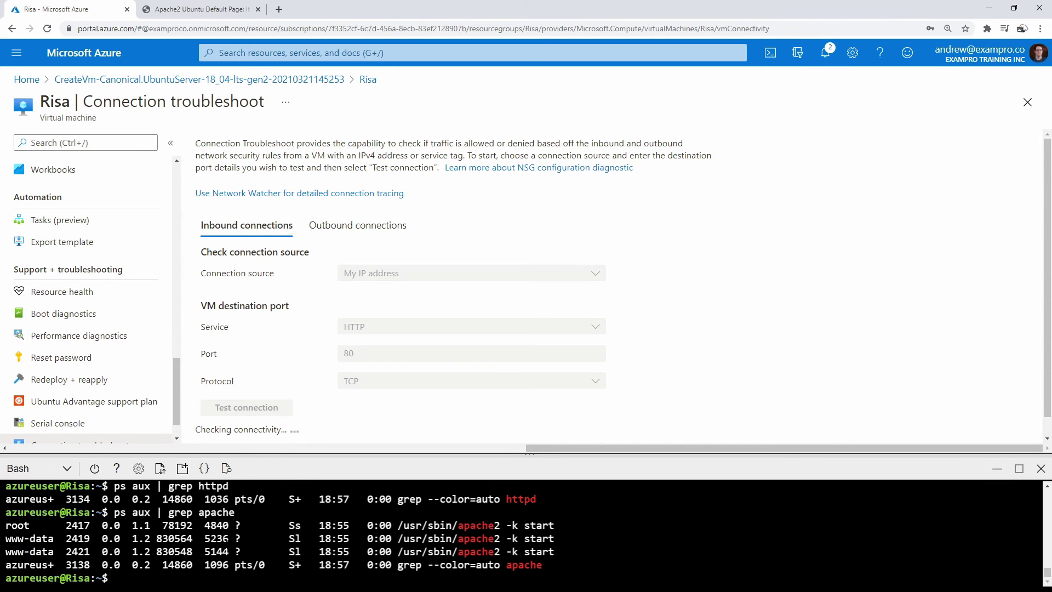
pyautogui.moveTo(578, 551); pyautogui.dragTo(6, 539)
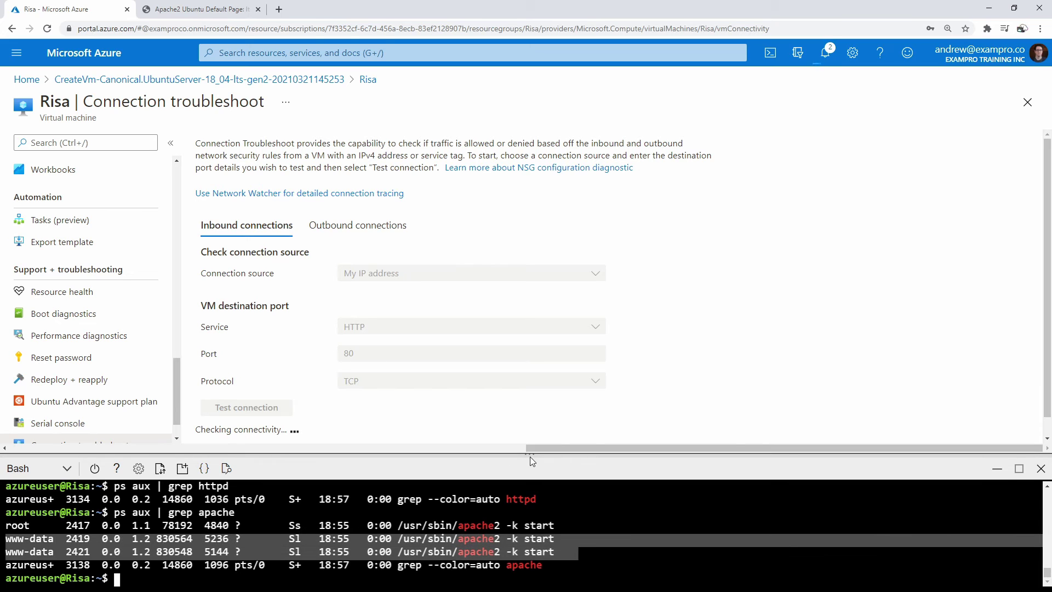
# - Adjust the height of the Cloud Shell pane while the connection test runs, and close the shell
pyautogui.moveTo(530, 455); pyautogui.dragTo(532, 477)
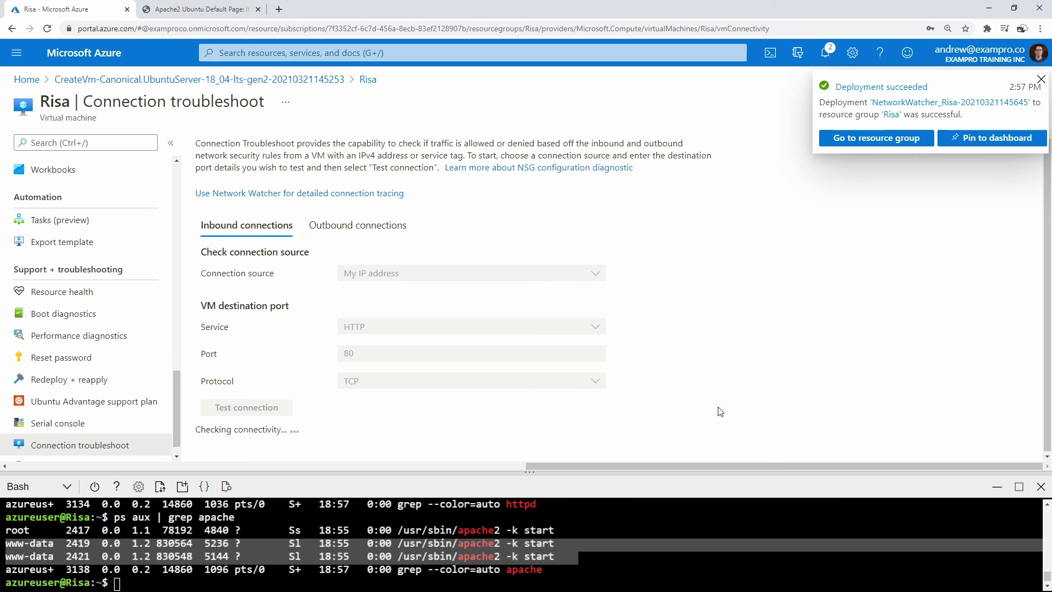
pyautogui.moveTo(817, 472); pyautogui.dragTo(819, 412)
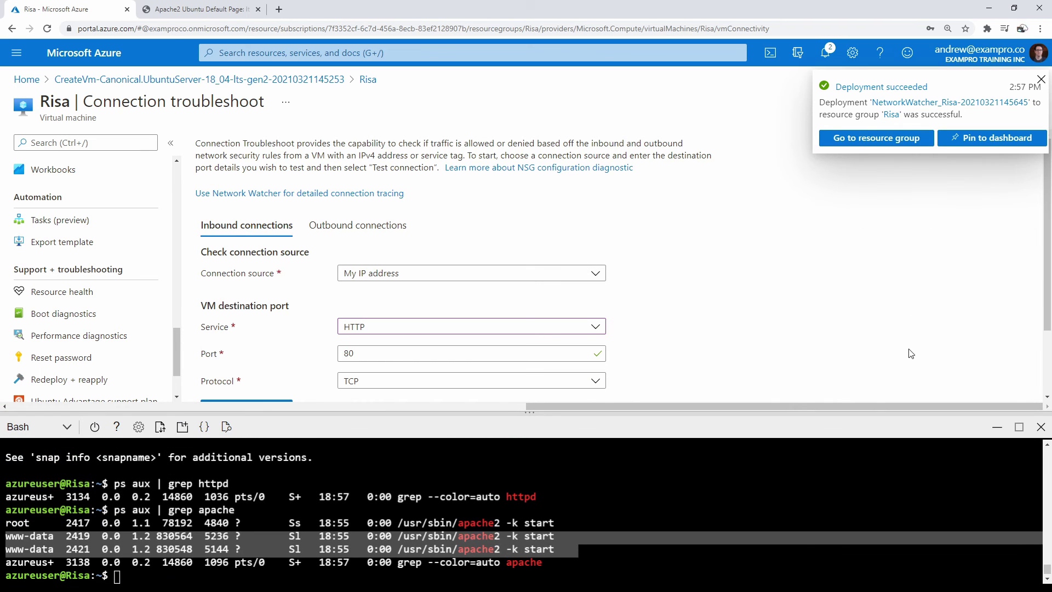
pyautogui.click(1040, 428)
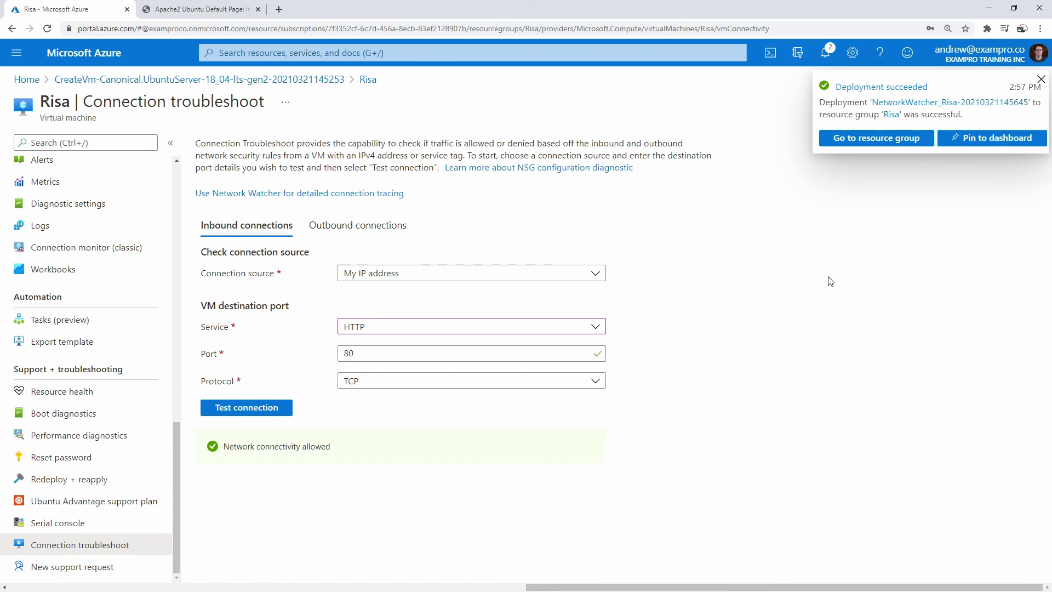
# - Review the portal notifications, dismiss them from view, and highlight the connection test result message
pyautogui.click(825, 53)
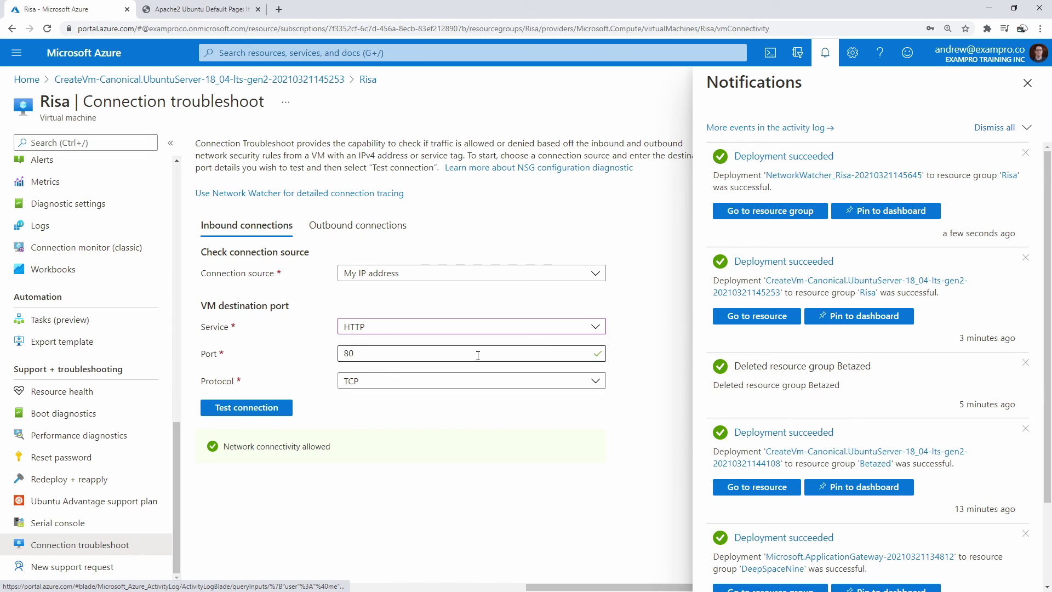
pyautogui.click(1027, 83)
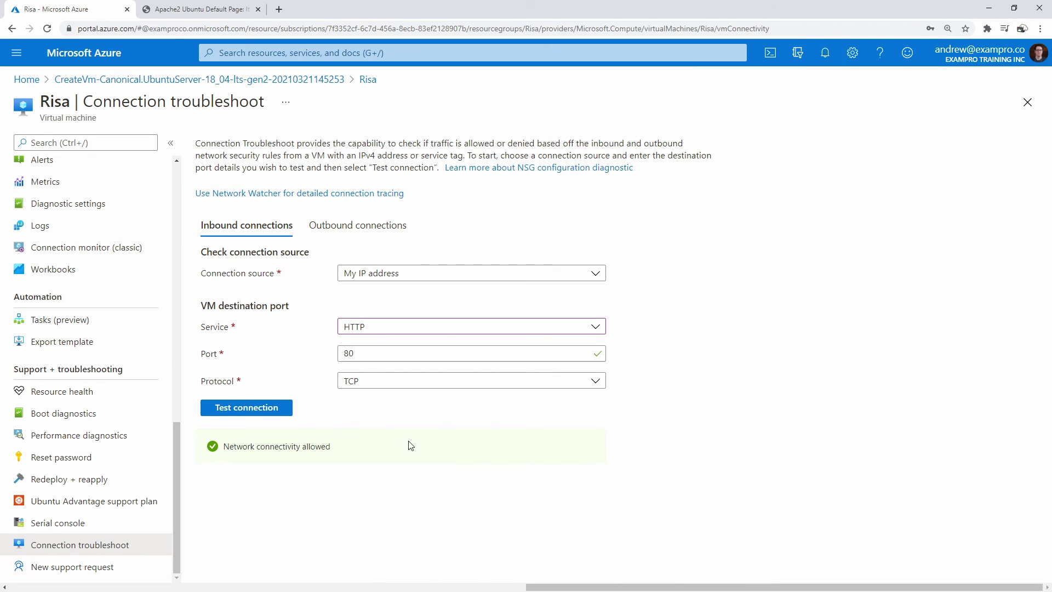
pyautogui.moveTo(223, 457); pyautogui.dragTo(369, 455)
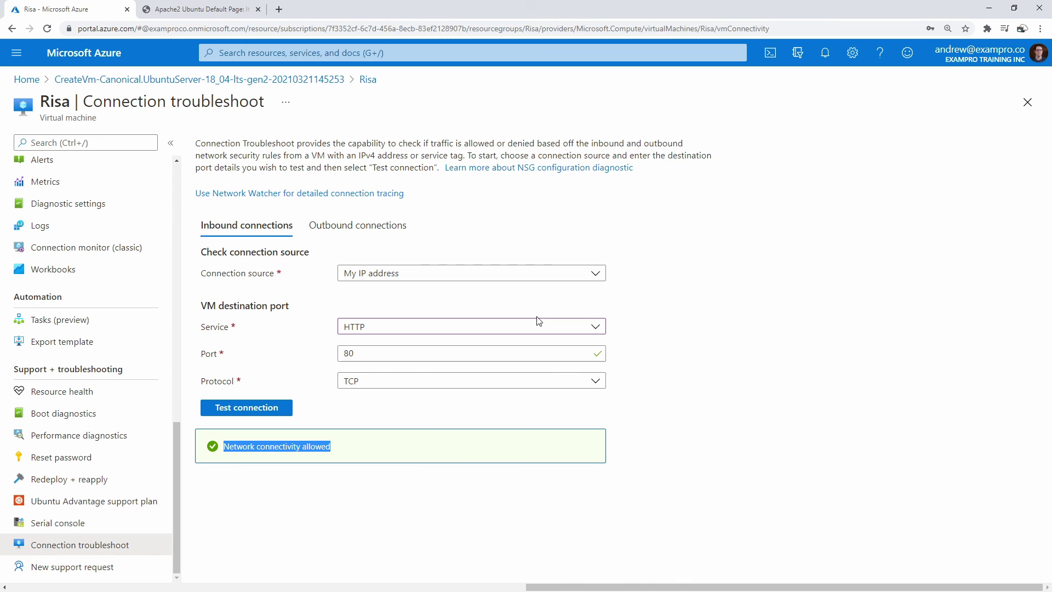
# - Close the Apache page's browser tab and open the Azure portal home page in a new tab
pyautogui.click(258, 9)
pyautogui.click(768, 193)
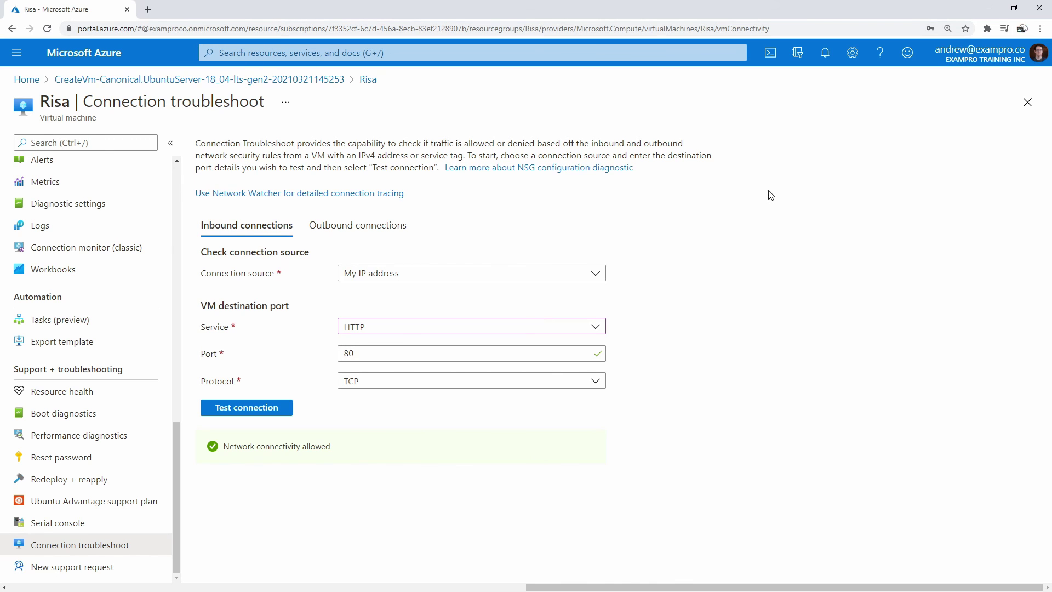
pyautogui.rightClick(109, 81)
pyautogui.click(143, 58)
pyautogui.click(200, 10)
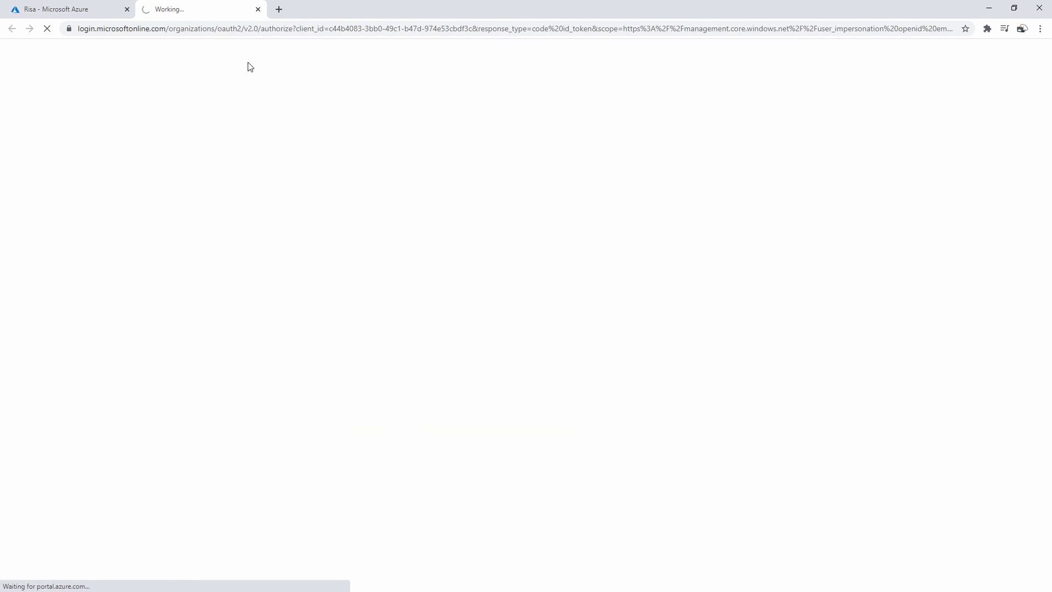
# - Search the portal for network and open the Network Watcher service
pyautogui.click(268, 52)
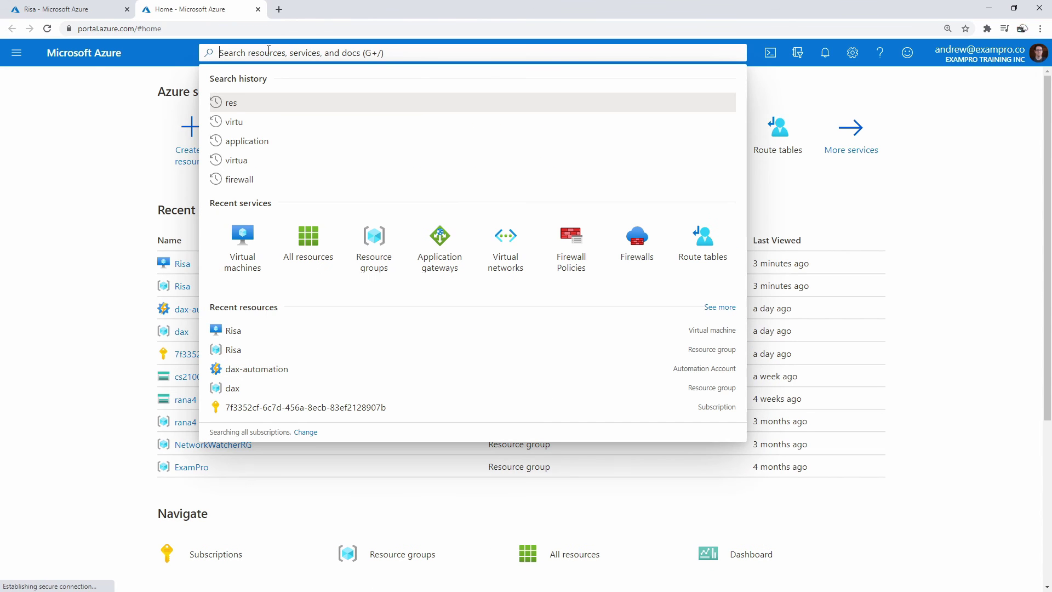
pyautogui.write('network')
pyautogui.press('Down')
pyautogui.press('Down')
pyautogui.press('Return')
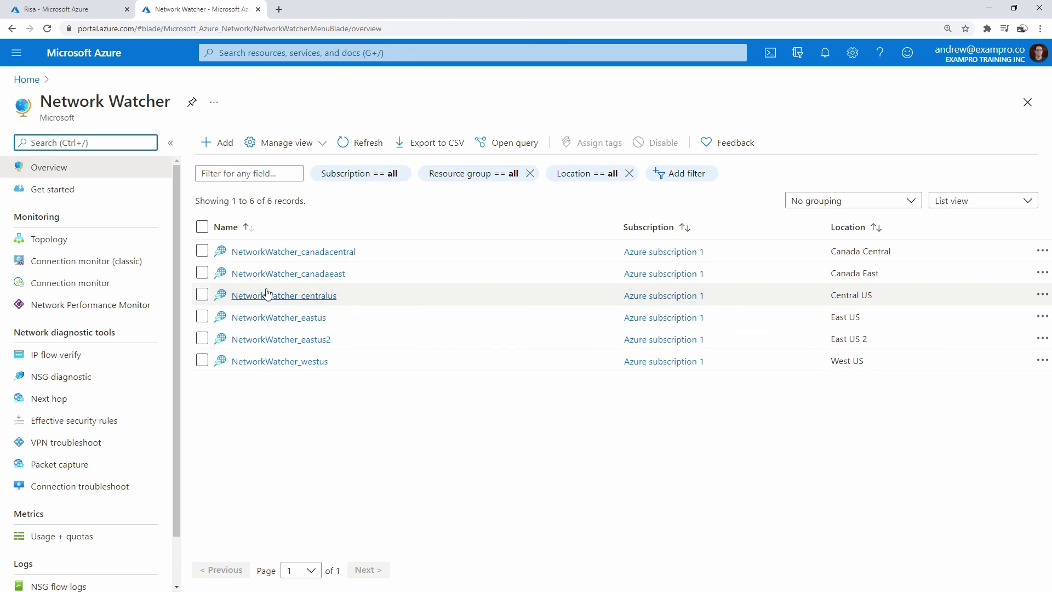
# - Display the Network Watcher topology for resource group Risa and virtual network Risa-vnet
pyautogui.moveTo(177, 182); pyautogui.dragTo(184, 242)
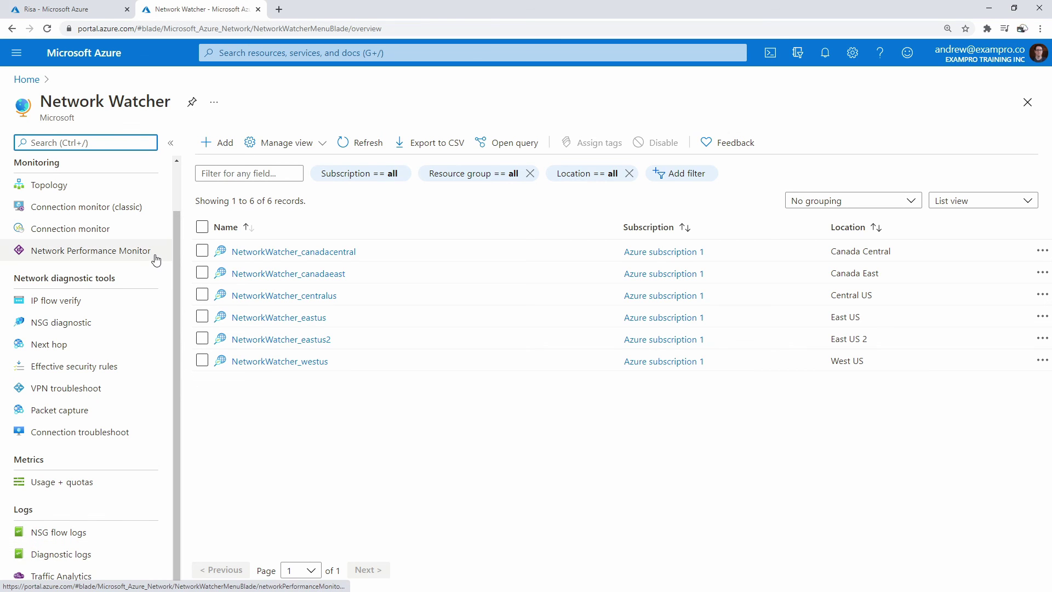
pyautogui.click(96, 187)
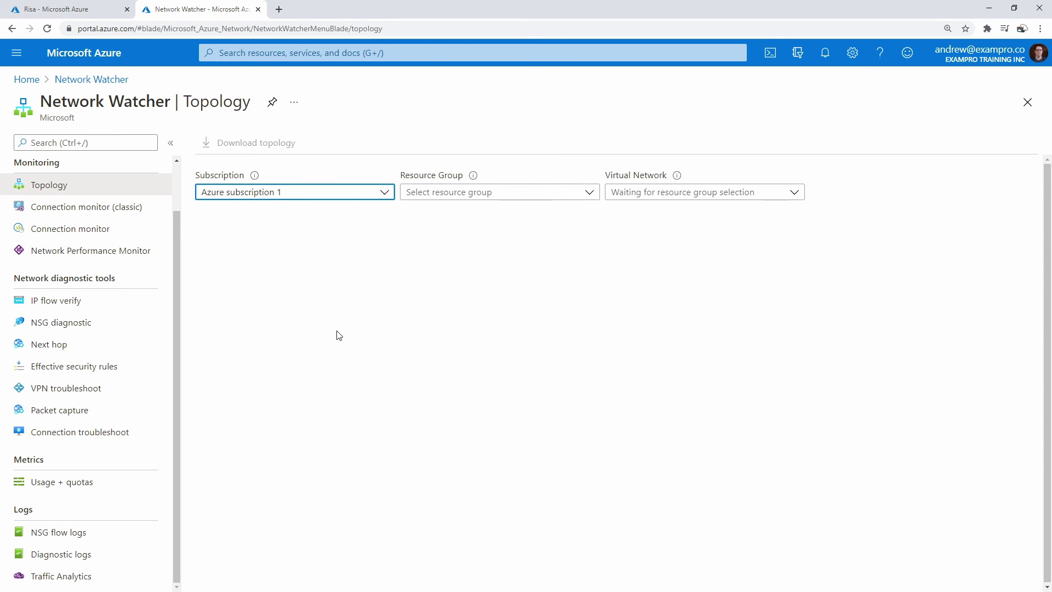
pyautogui.click(455, 193)
pyautogui.click(422, 237)
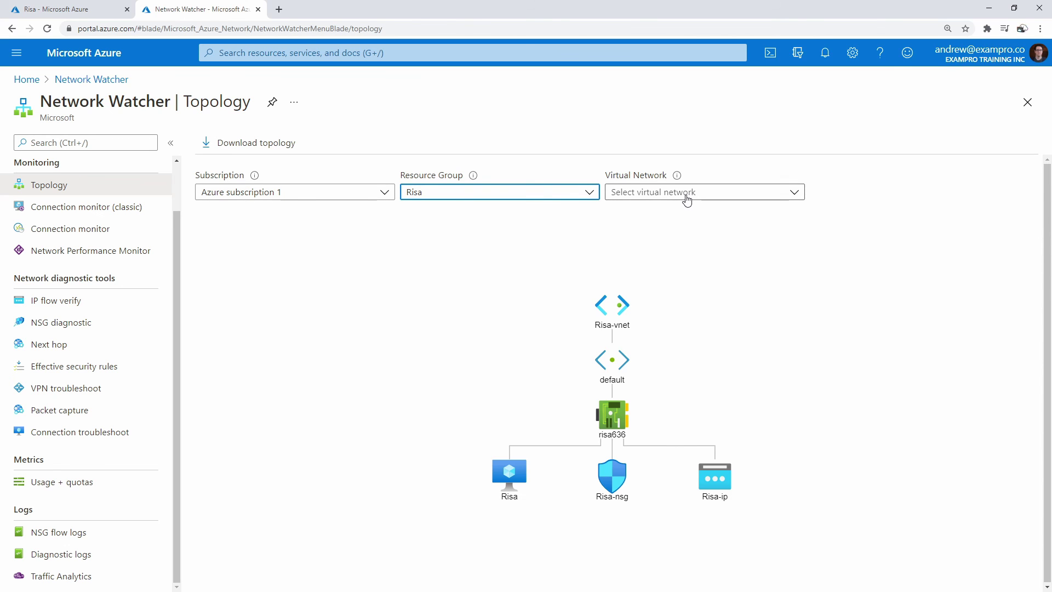
pyautogui.click(688, 197)
pyautogui.click(678, 237)
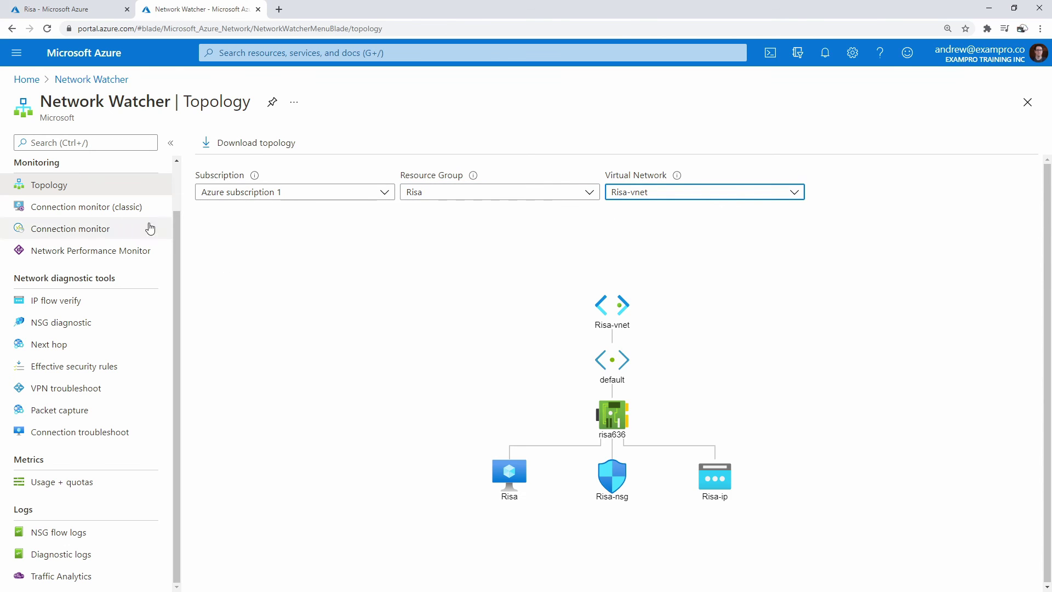
# - Open the IP flow verify tool in Network Watcher
pyautogui.click(82, 309)
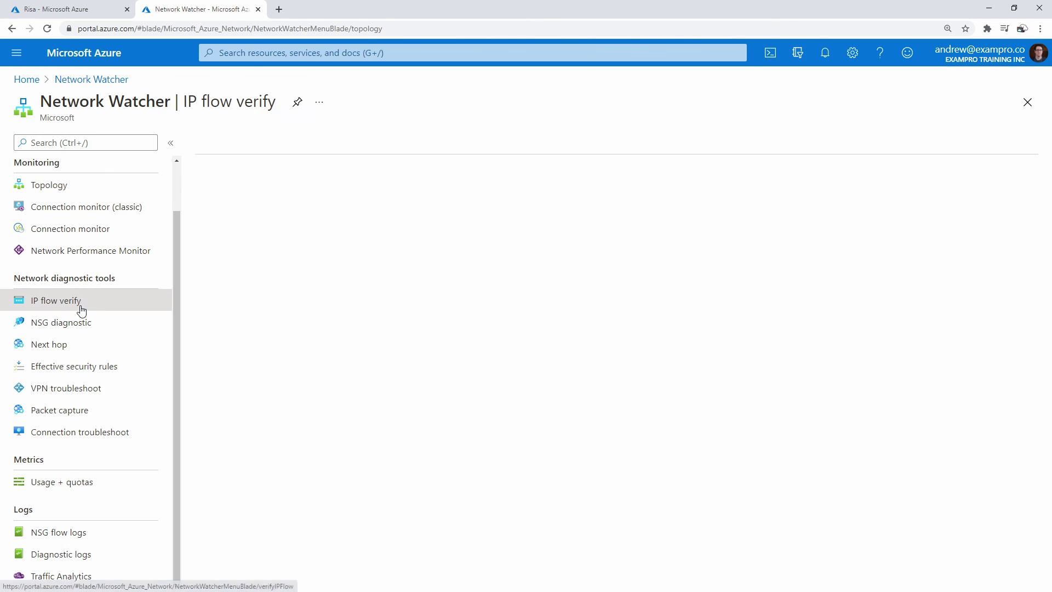